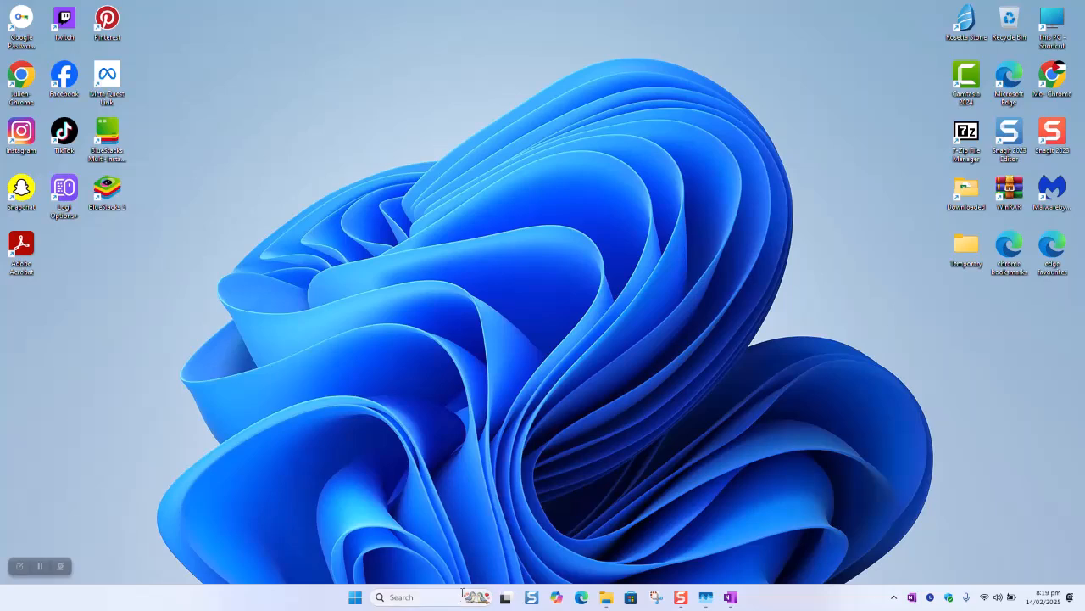
left_click(457, 596)
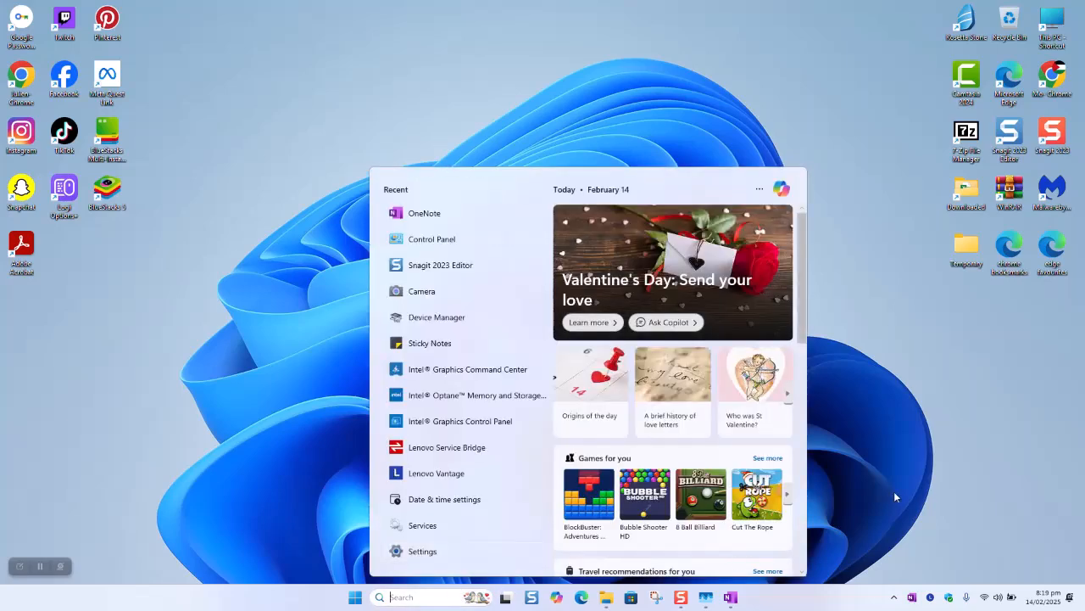
left_click(957, 408)
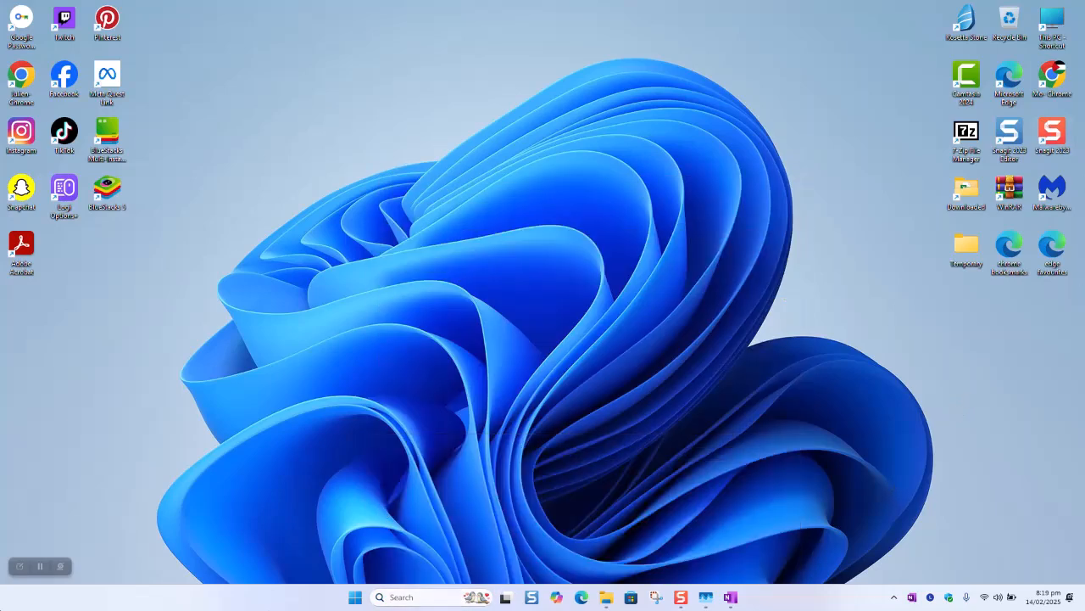
left_click(40, 567)
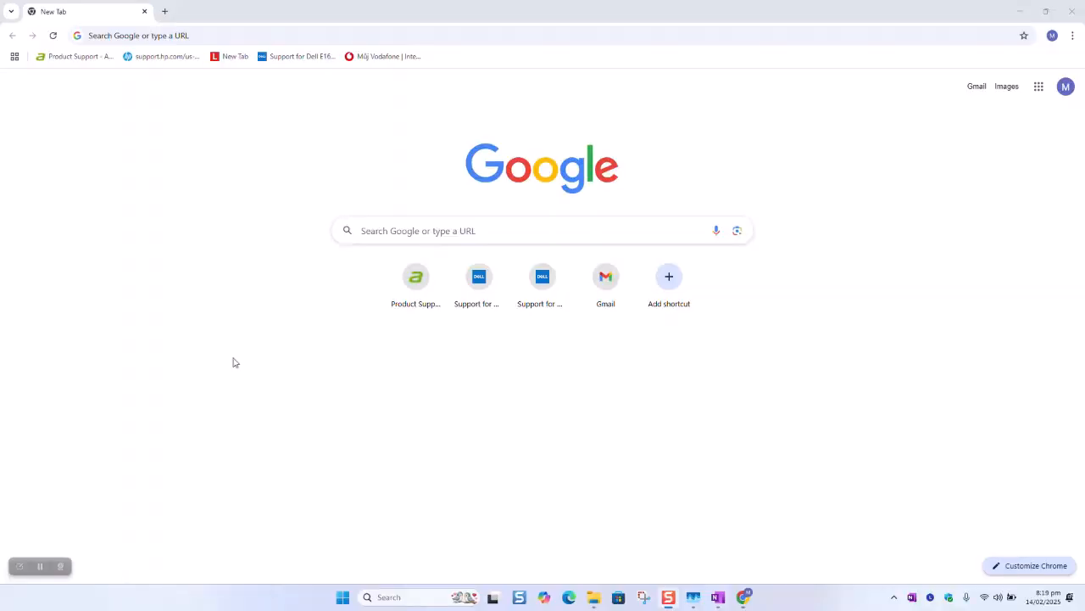
Step: In Google Chrome, search the web for "download drivers lenovo E14"
left_click(244, 37)
type("downloa")
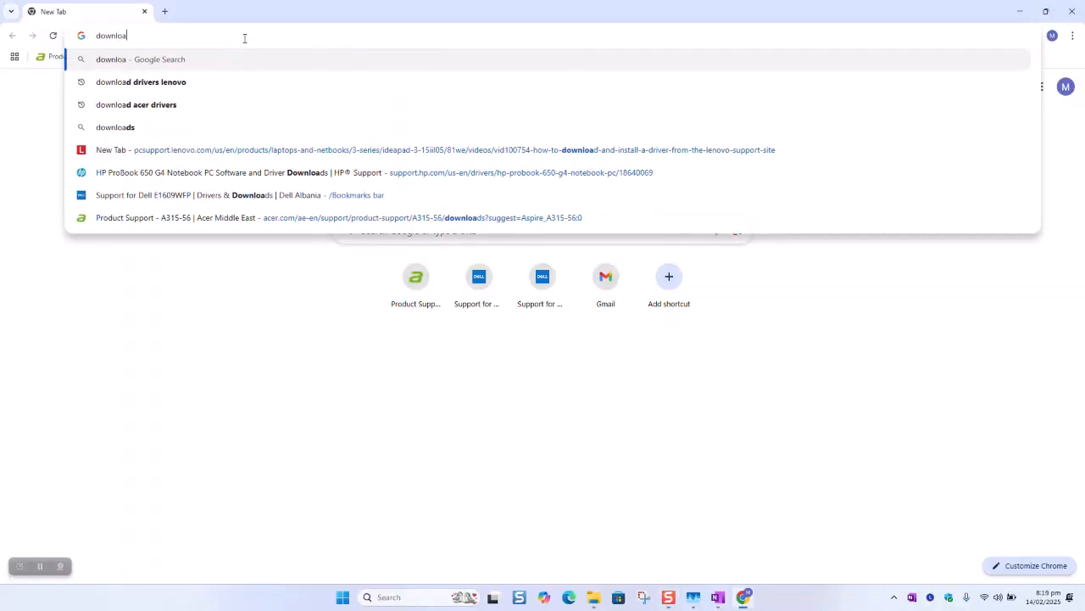
type("d drivers len")
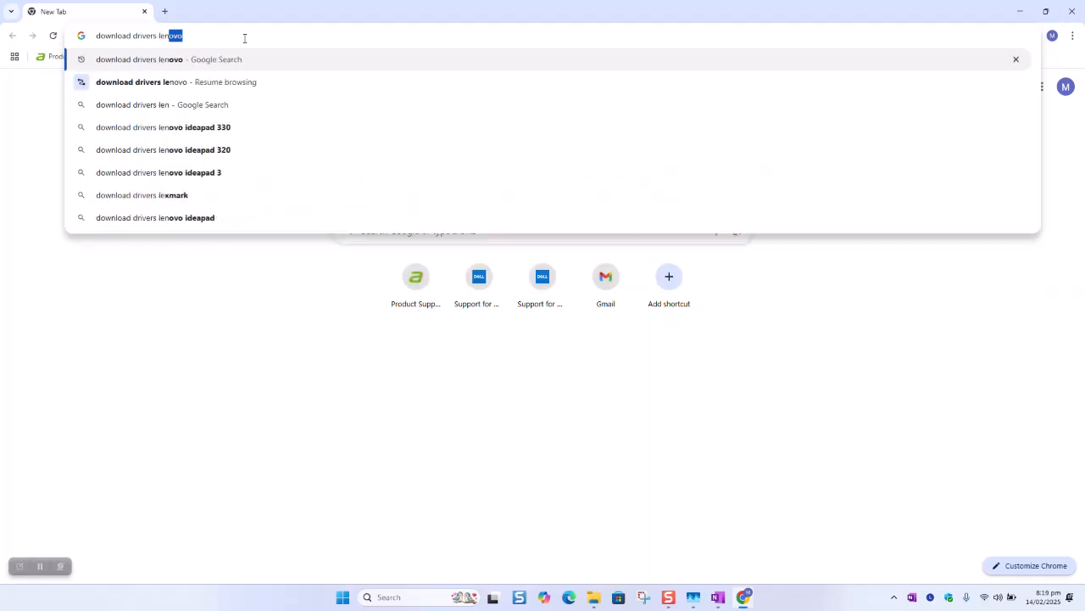
type("ovo E14")
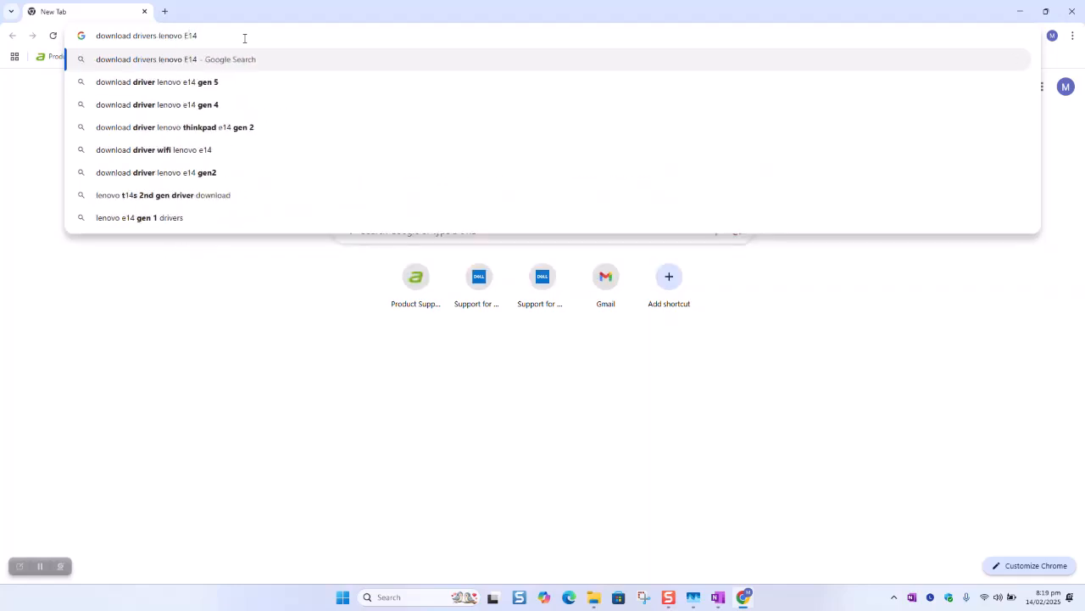
key("Return")
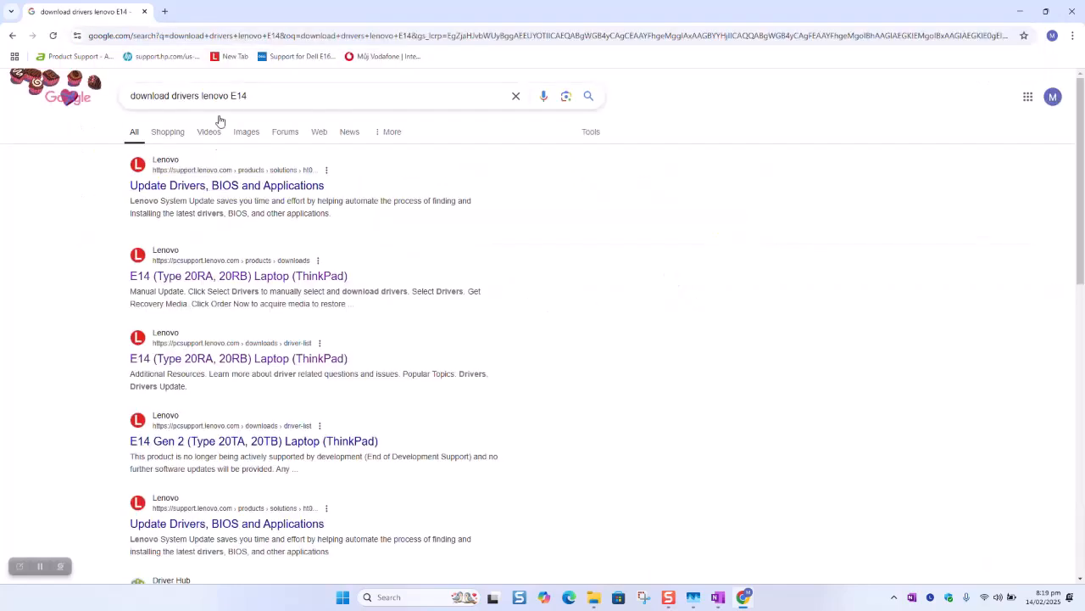
Step: Change the model in the search to T420 and run the search for "download drivers lenovo T420"
left_click_drag(258, 95, 228, 96)
type("T420")
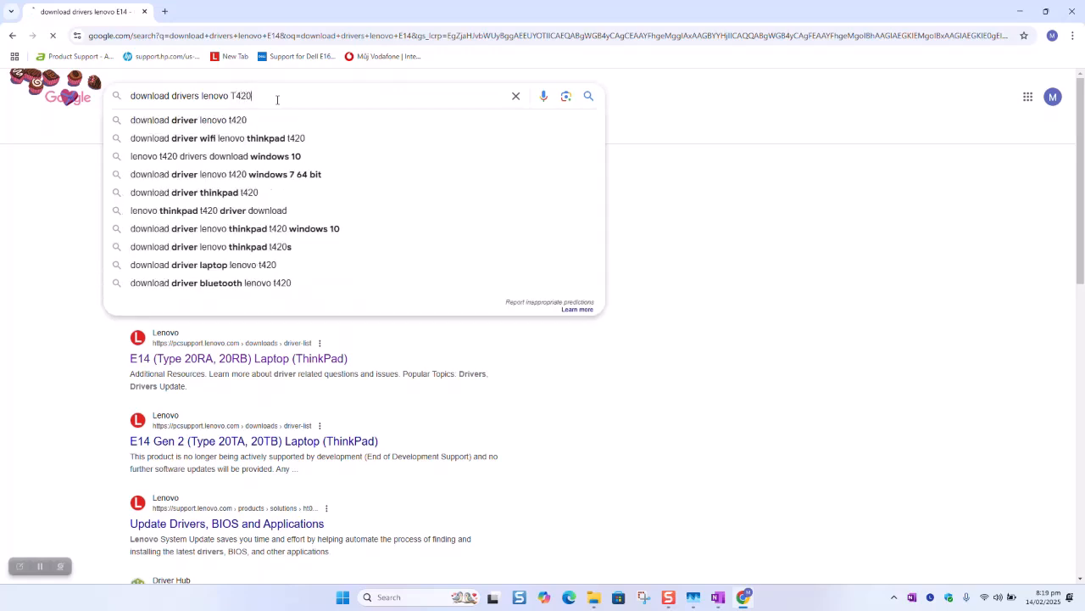
key("Return")
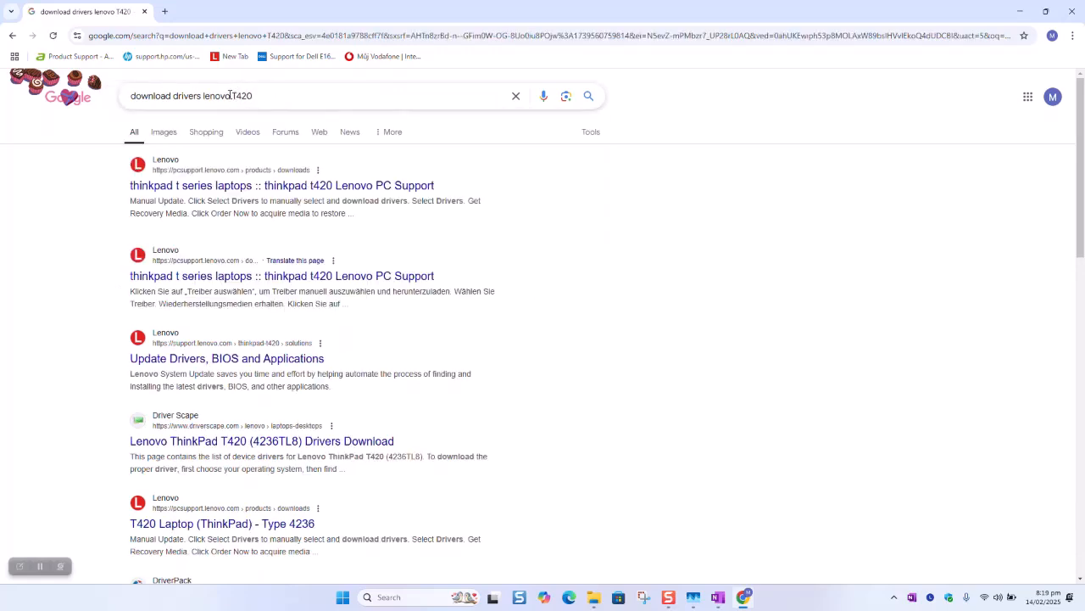
Step: Search for "download drivers lenovo E14" again and open Lenovo's E14 (Type 20RA, 20RB) Laptop downloads result
left_click(231, 96)
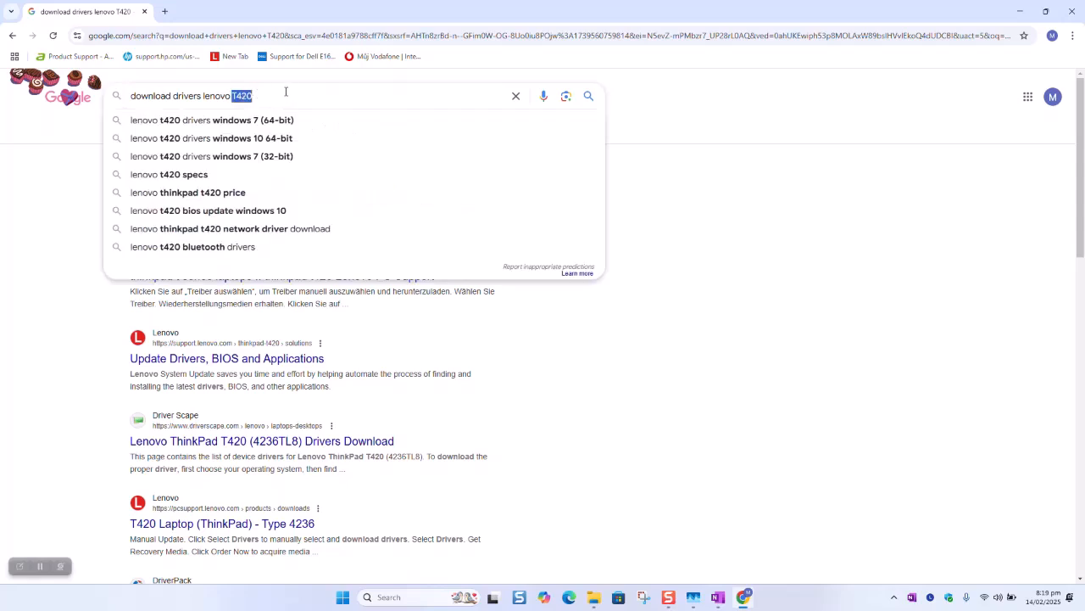
type("E14")
key("Return")
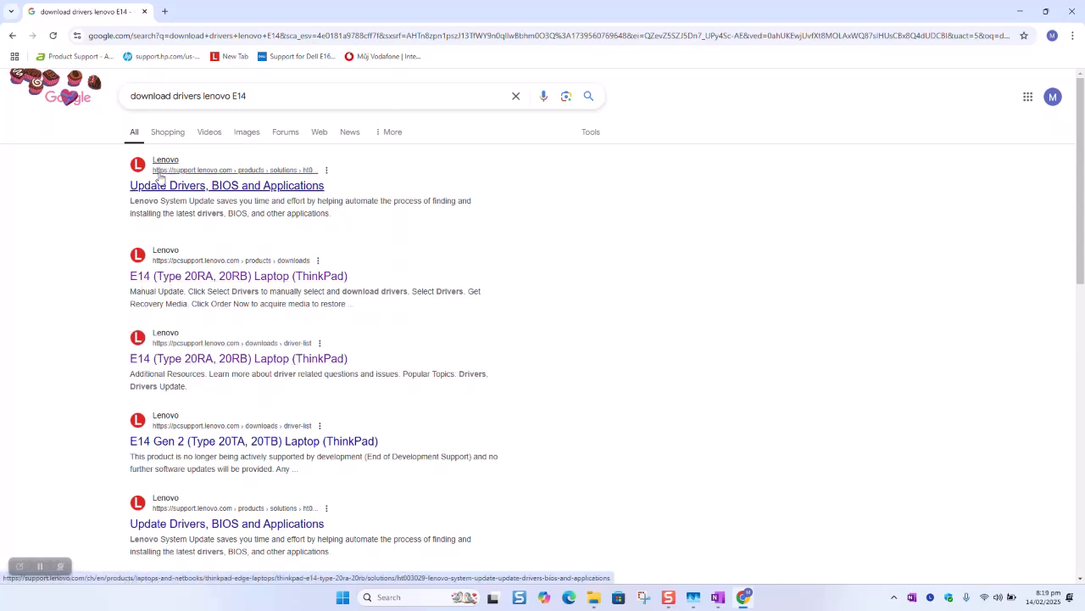
left_click(179, 278)
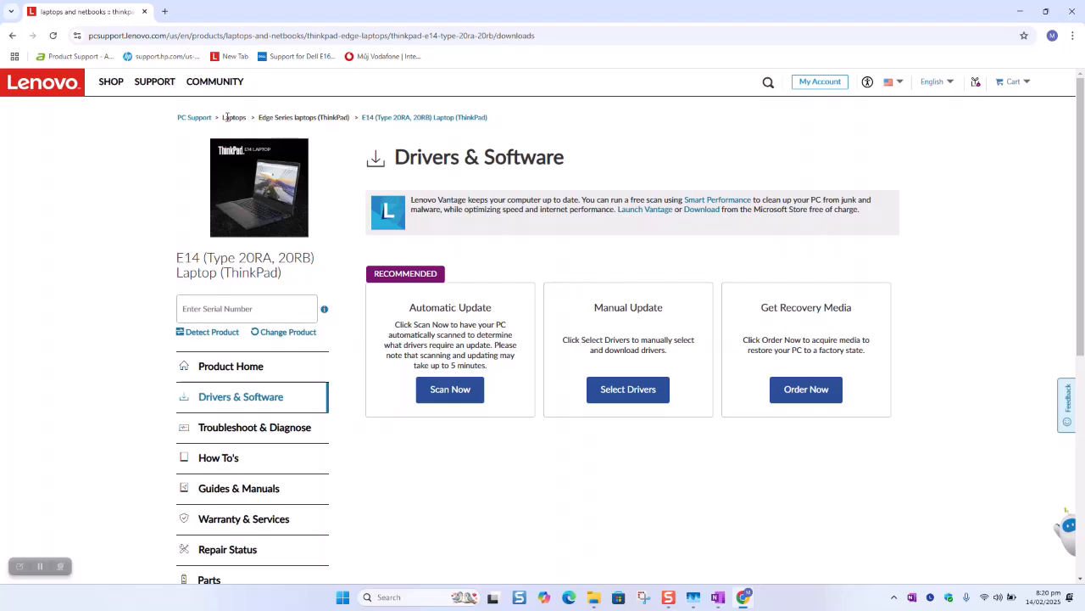
left_click(193, 121)
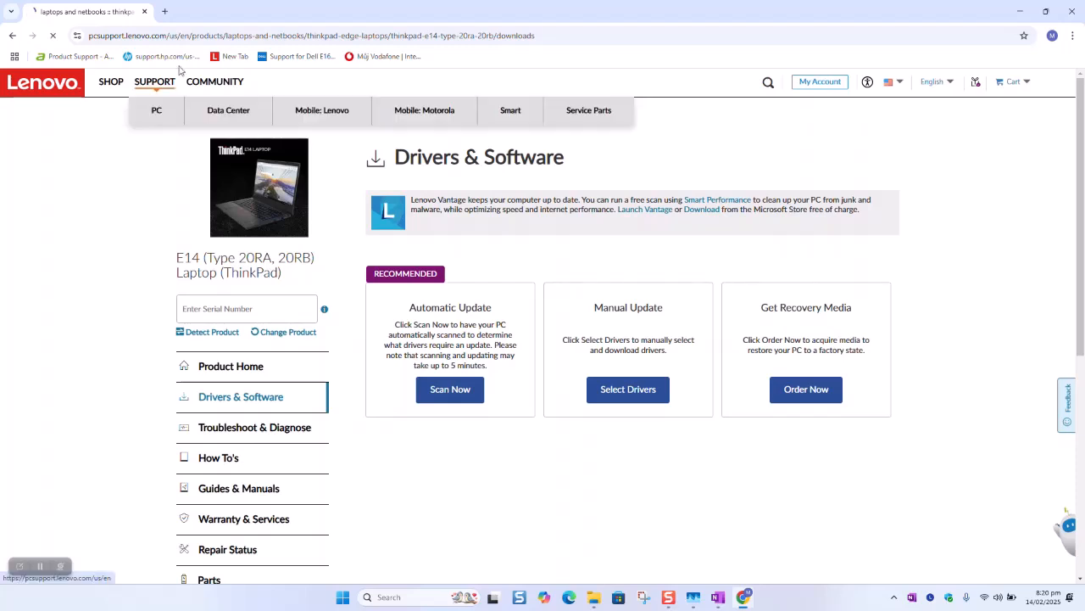
left_click(164, 11)
type("leno")
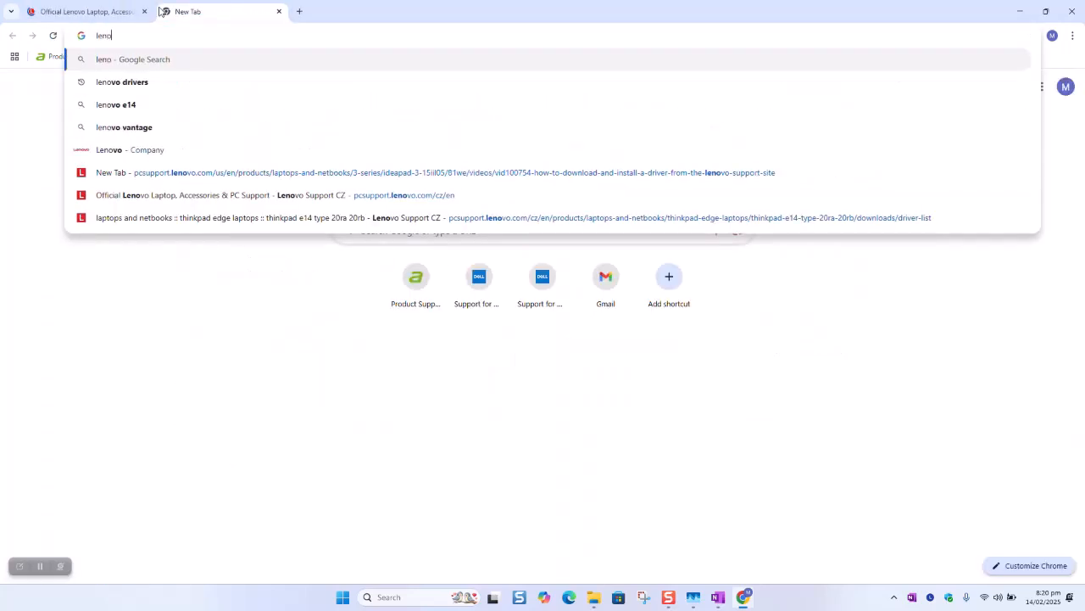
type("vo P")
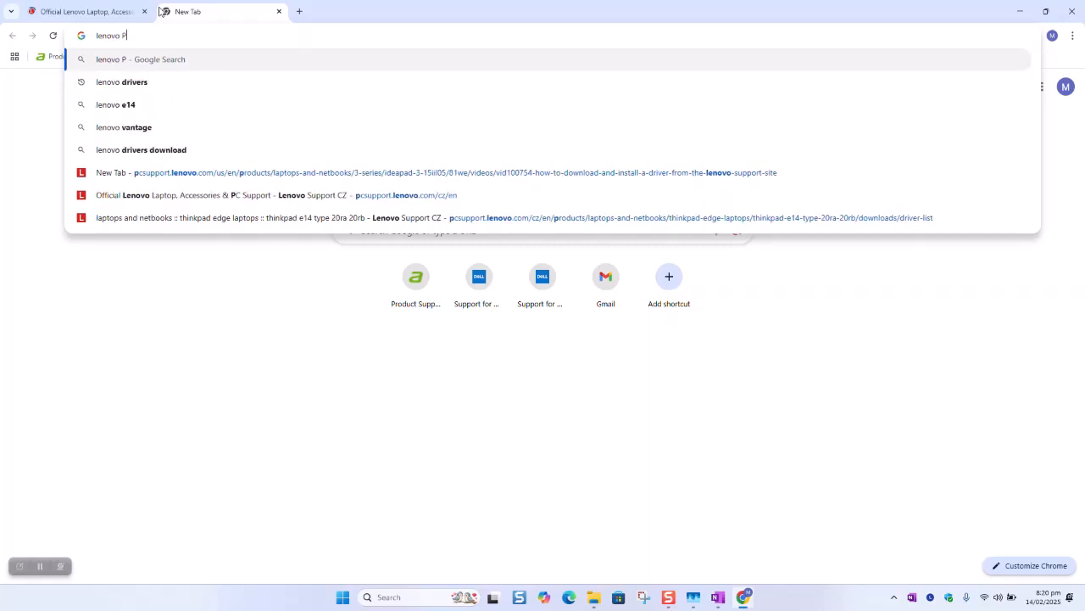
type("C supp")
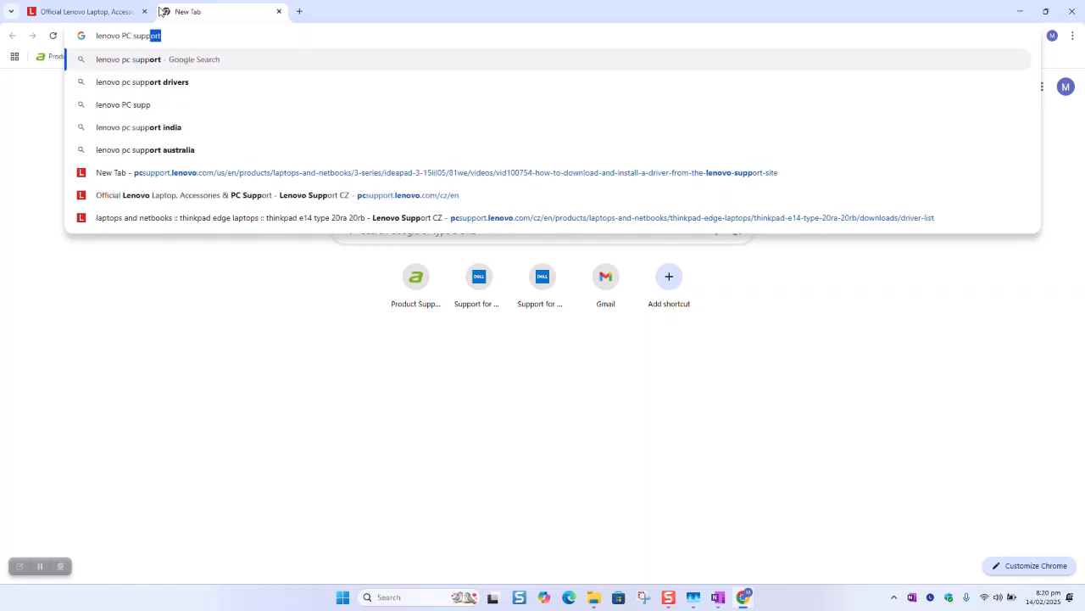
key("Return")
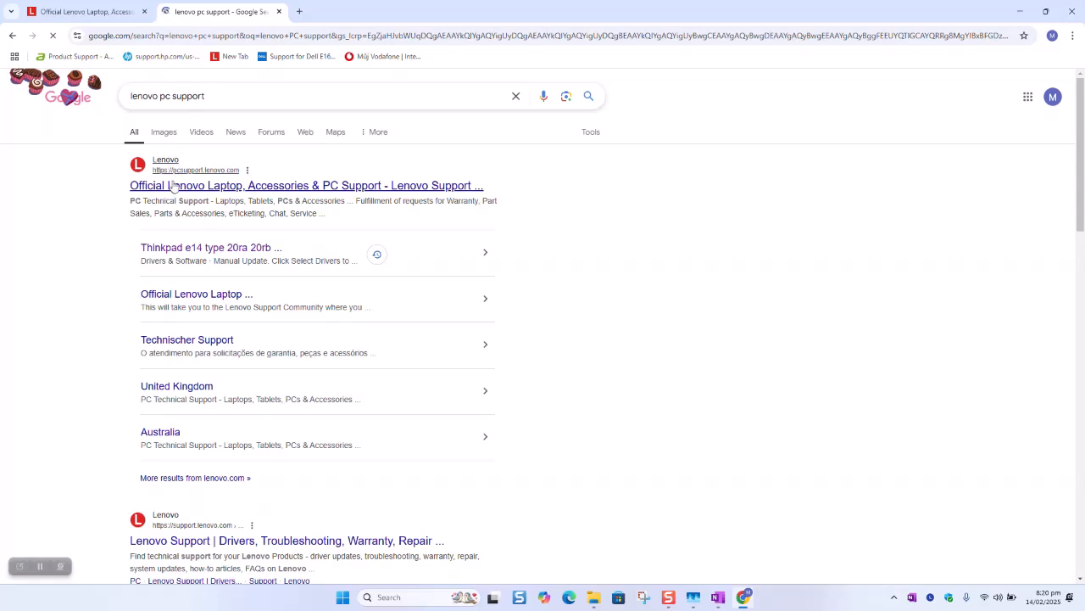
left_click(280, 178)
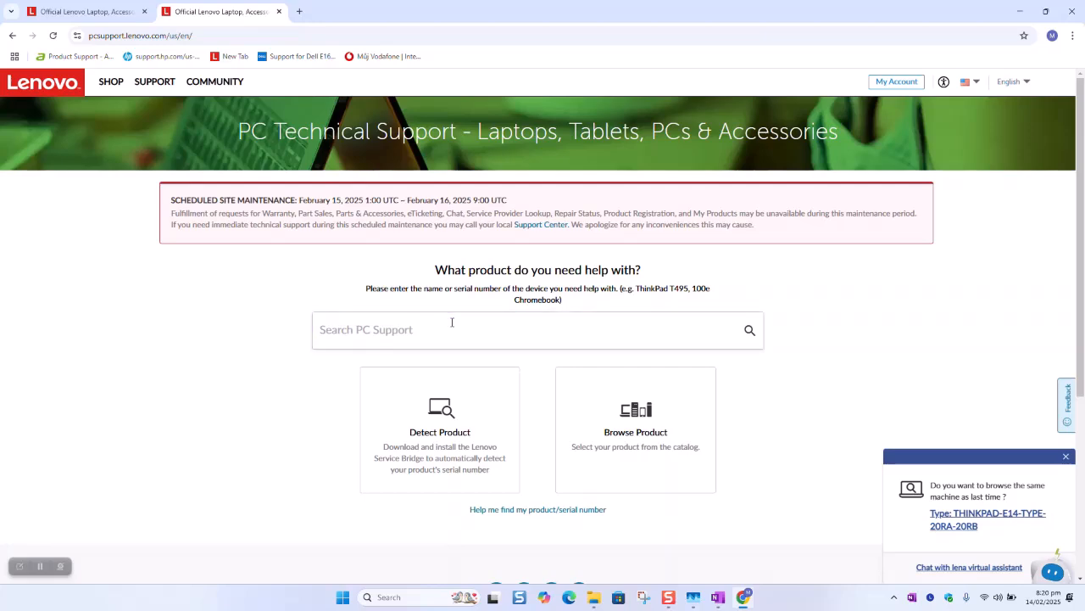
Step: Search PC Support for E14 and open the E14 (Type 20RA, 20RB) Laptop (ThinkPad) product page
left_click(424, 385)
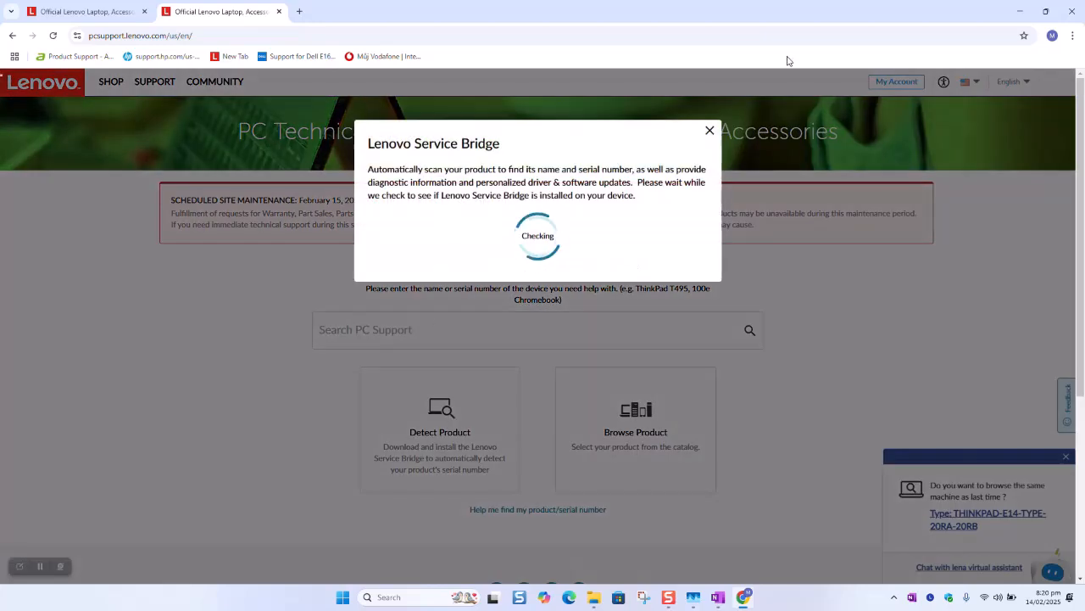
left_click(710, 129)
left_click(501, 318)
type("E14")
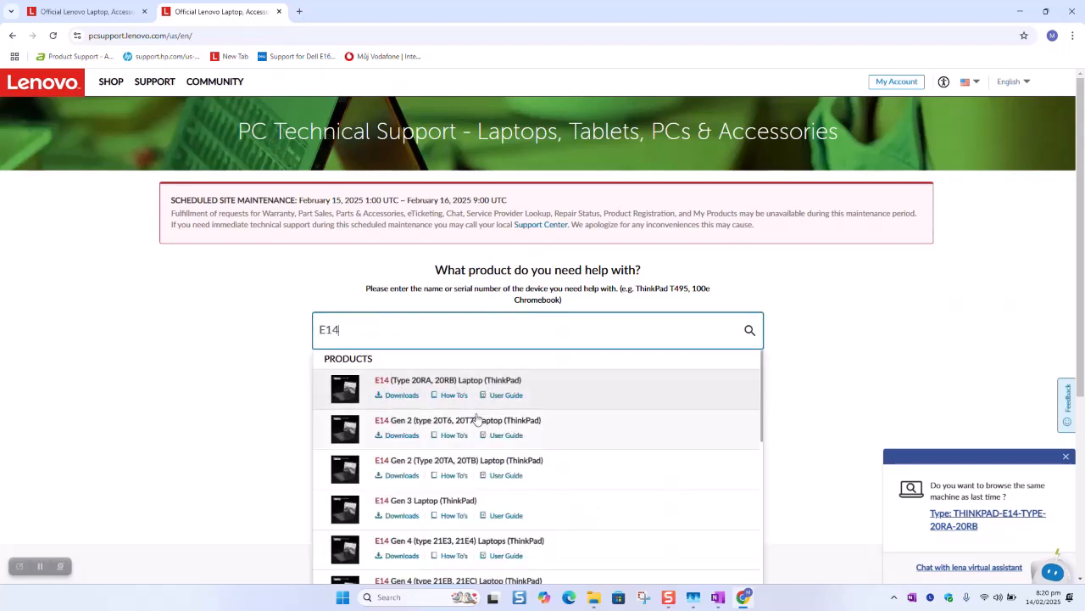
scroll(479, 414, "down", 3)
scroll(479, 414, "up", 3)
left_click(544, 389)
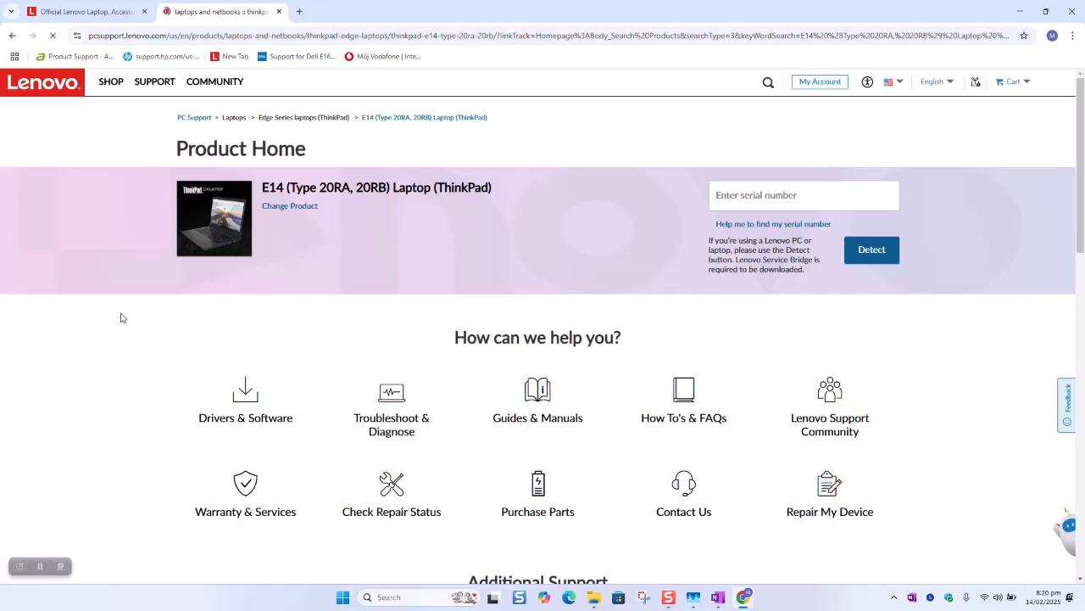
Step: Open the laptop's Drivers & Software page and choose to select drivers under Manual Update
scroll(131, 317, "down", 1)
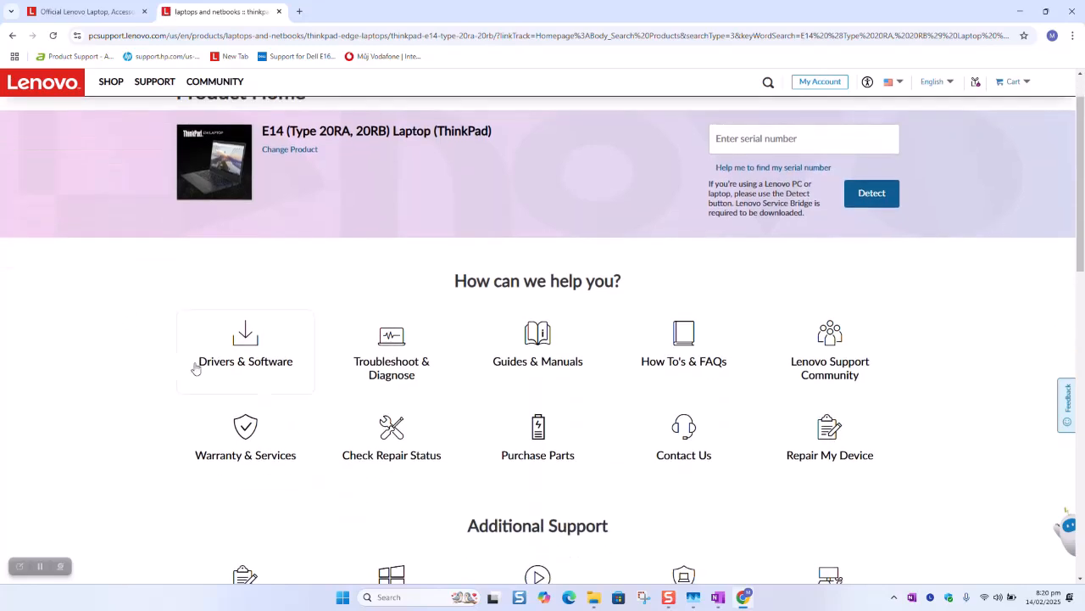
left_click(223, 362)
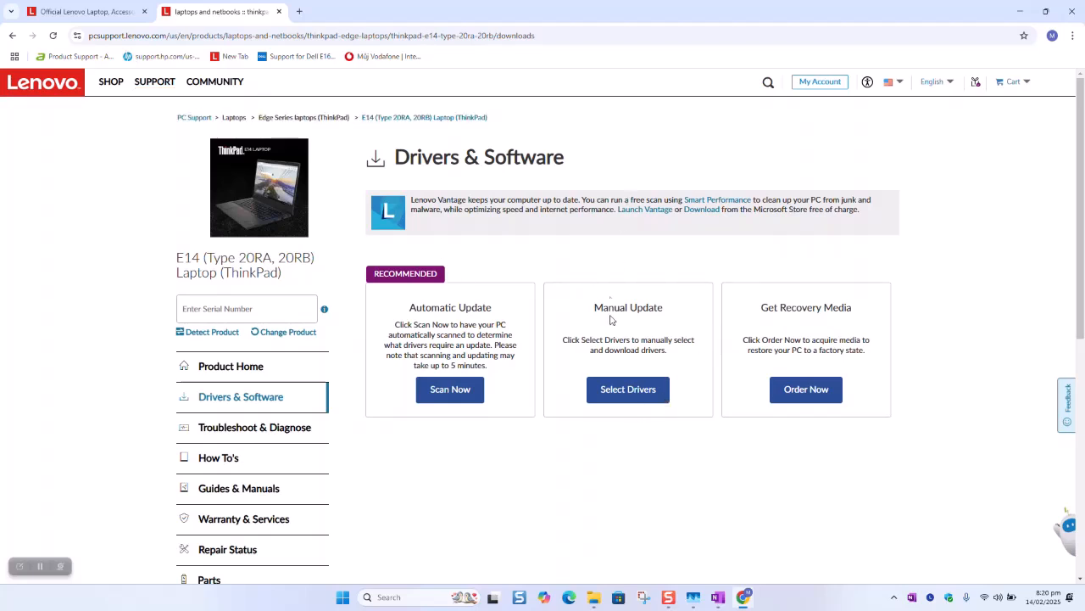
left_click(623, 392)
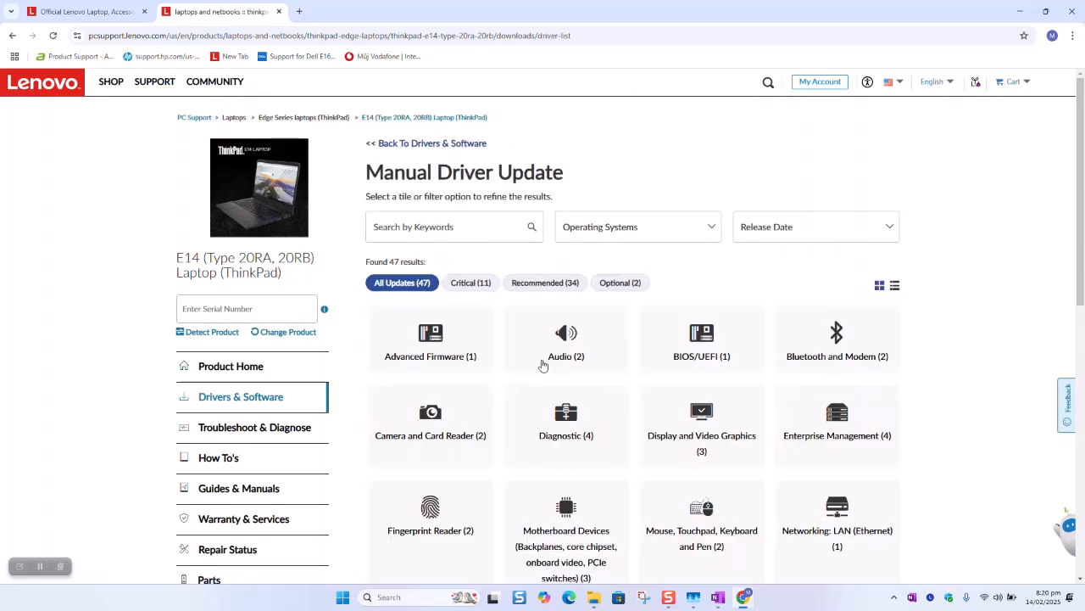
Step: Filter the manual driver updates by the operating system Windows 11 (64-bit)
scroll(434, 313, "down", 1)
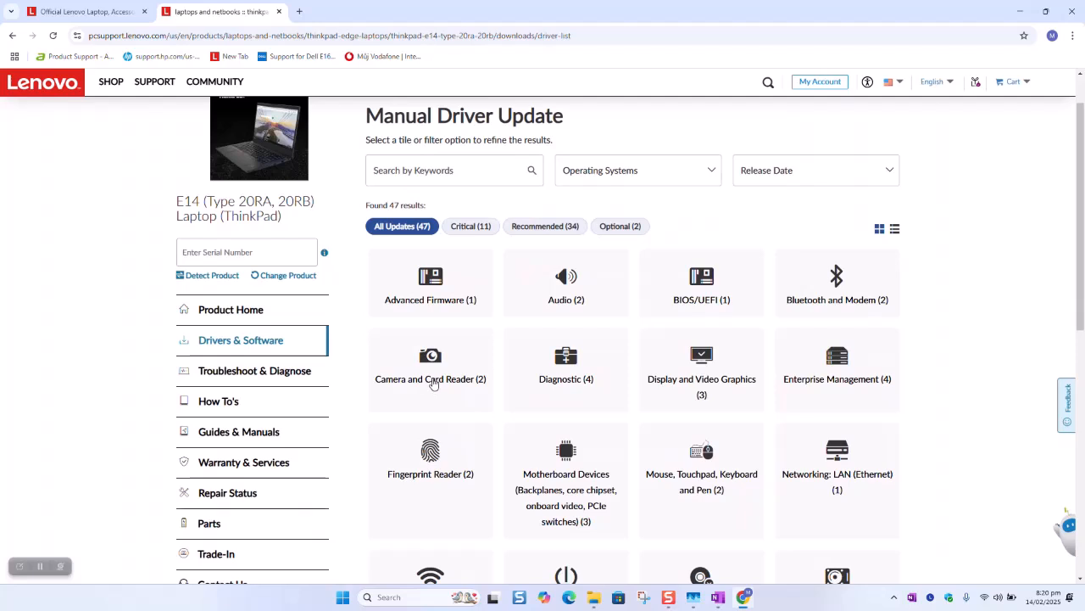
left_click(625, 171)
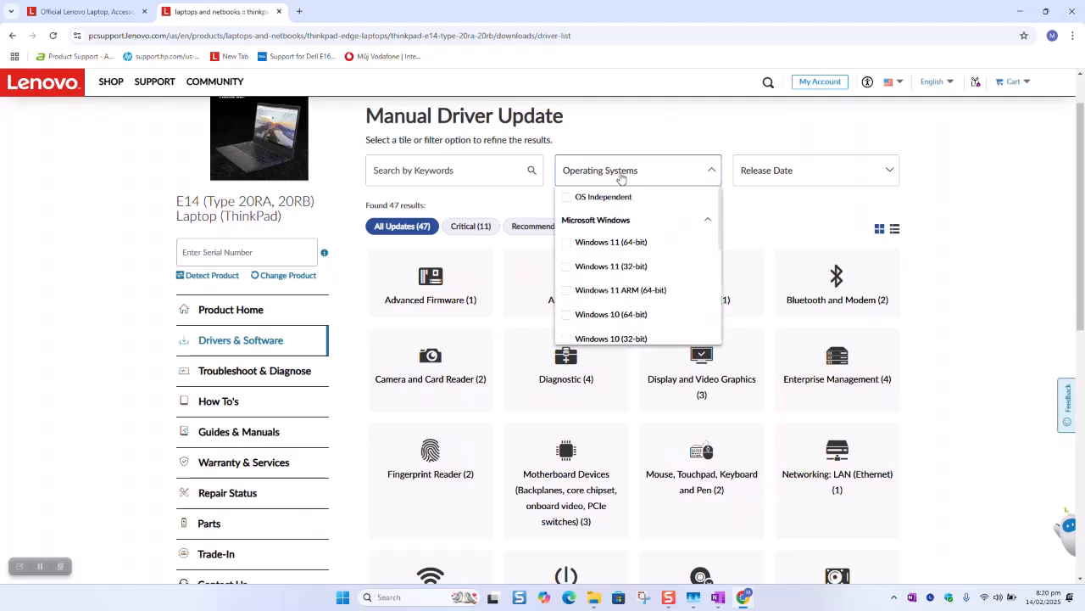
left_click(597, 243)
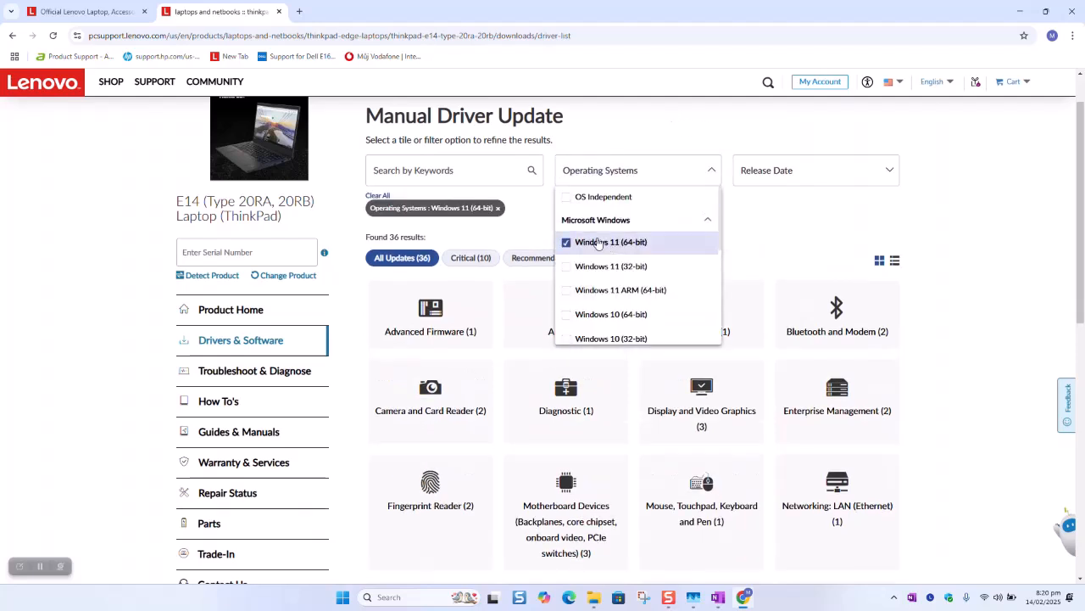
left_click(690, 175)
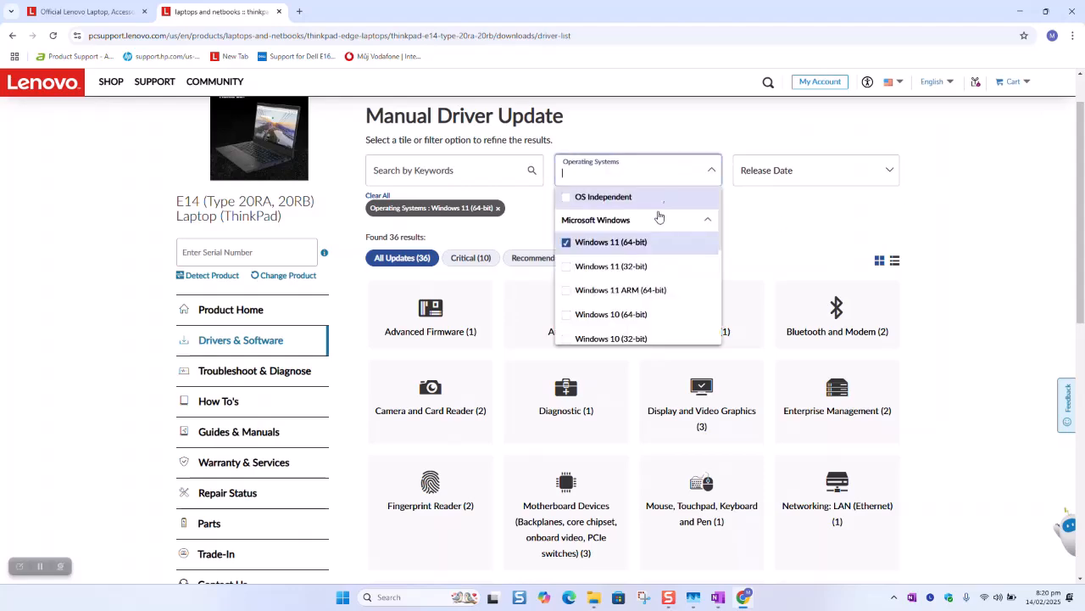
left_click(824, 211)
Step: Open the Camera and Card Reader driver category
scroll(488, 224, "down", 1)
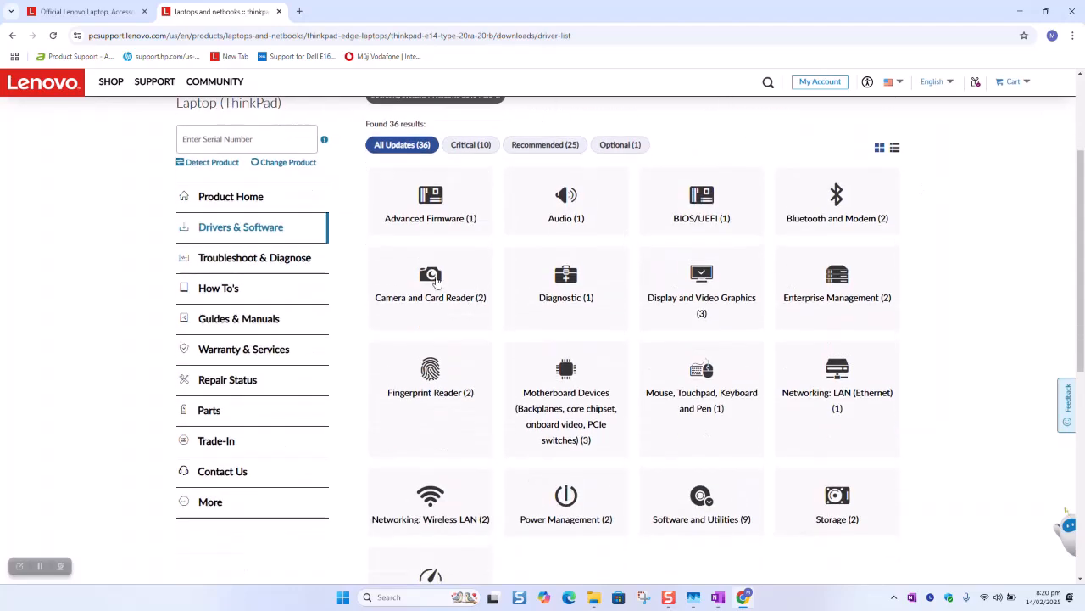
left_click(436, 281)
scroll(478, 265, "down", 2)
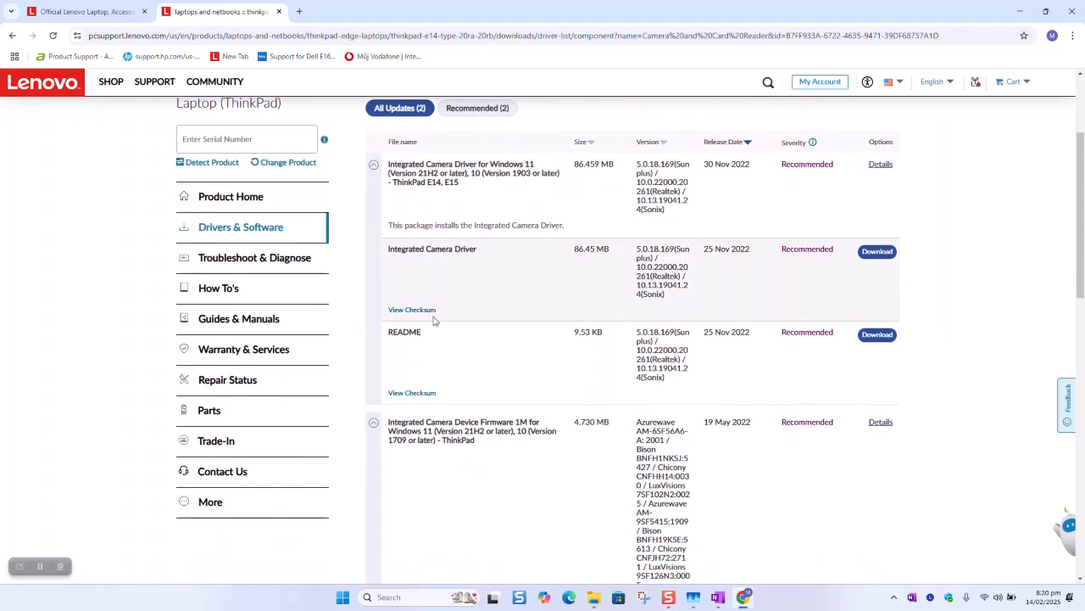
Step: Examine the downloads offered for the integrated camera, including the driver, the device firmware and the README files
left_click_drag(386, 252, 487, 246)
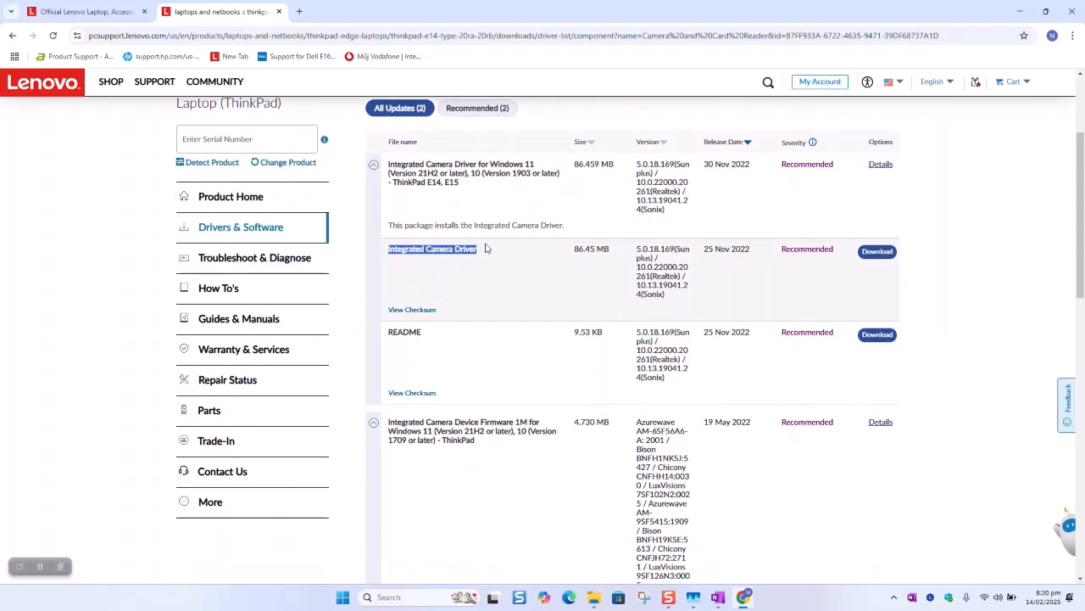
scroll(460, 247, "down", 4)
scroll(460, 247, "down", 2)
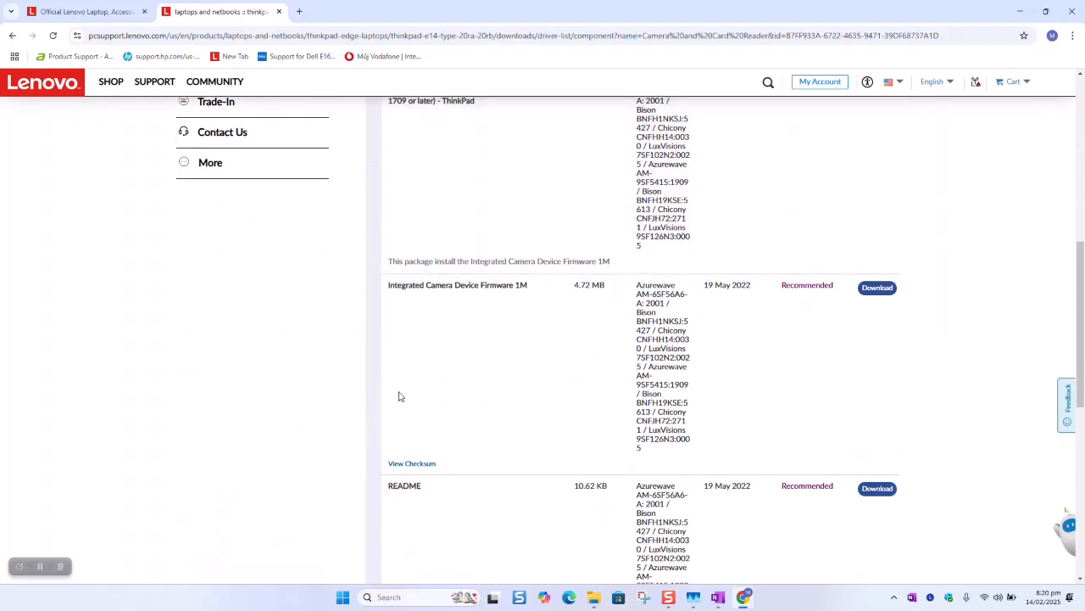
scroll(456, 368, "up", 3)
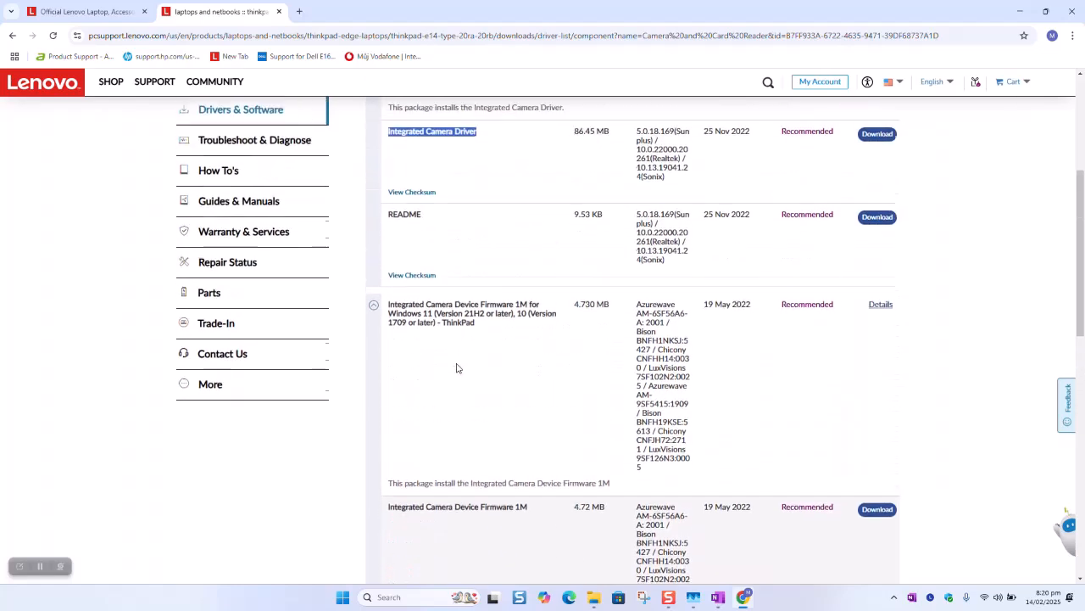
scroll(483, 359, "down", 8)
scroll(495, 354, "up", 3)
scroll(512, 335, "up", 1)
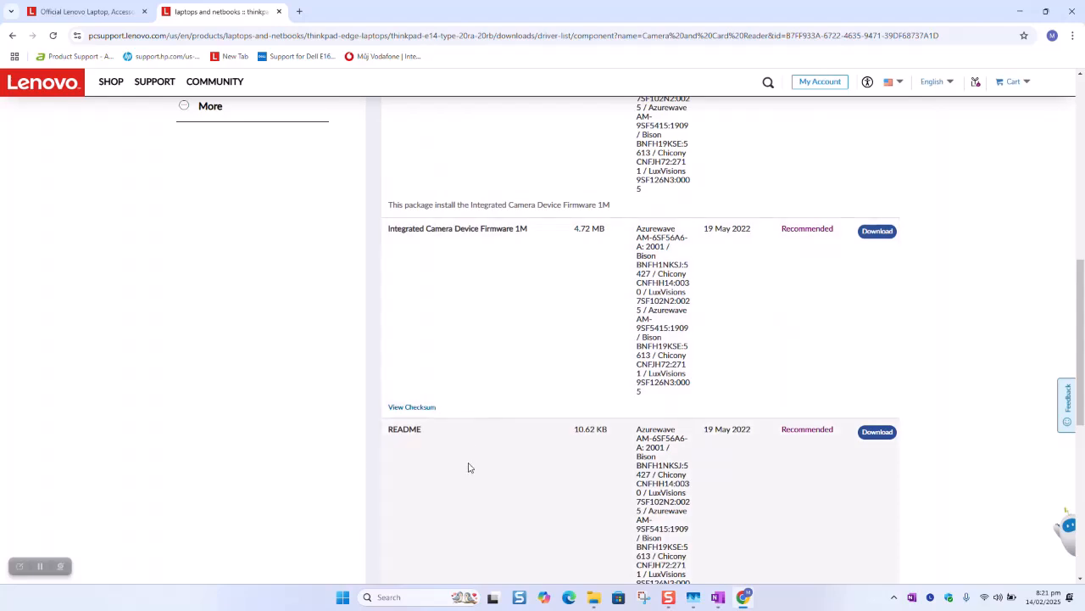
left_click_drag(434, 435, 396, 438)
scroll(620, 388, "up", 1)
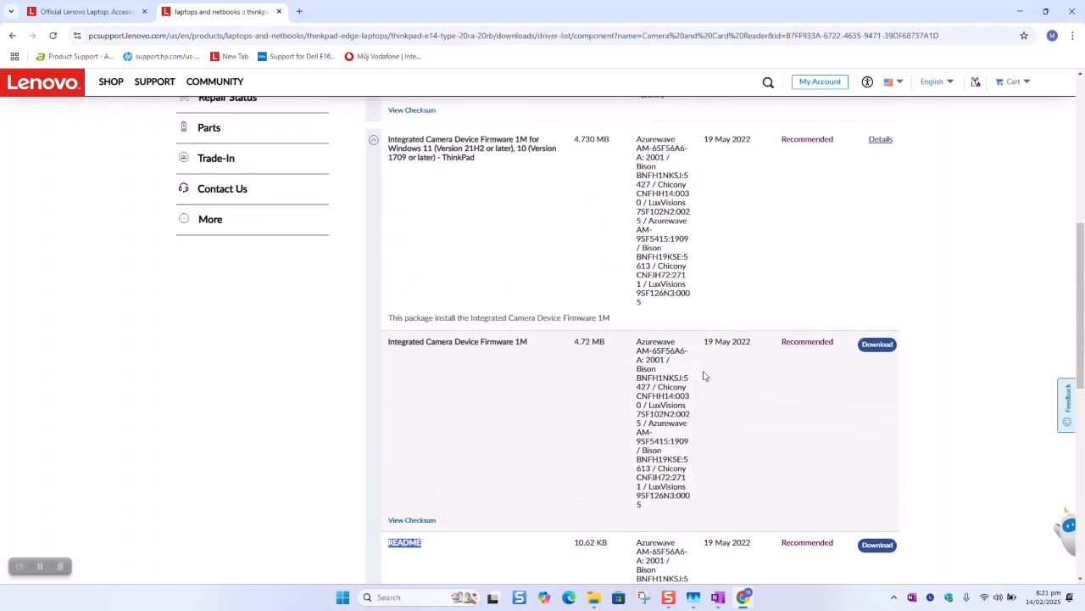
Step: Collapse the Integrated Camera Device Firmware entry and download the Integrated Camera Driver released on 25 Nov 2022
left_click_drag(761, 347, 691, 352)
scroll(692, 353, "up", 1)
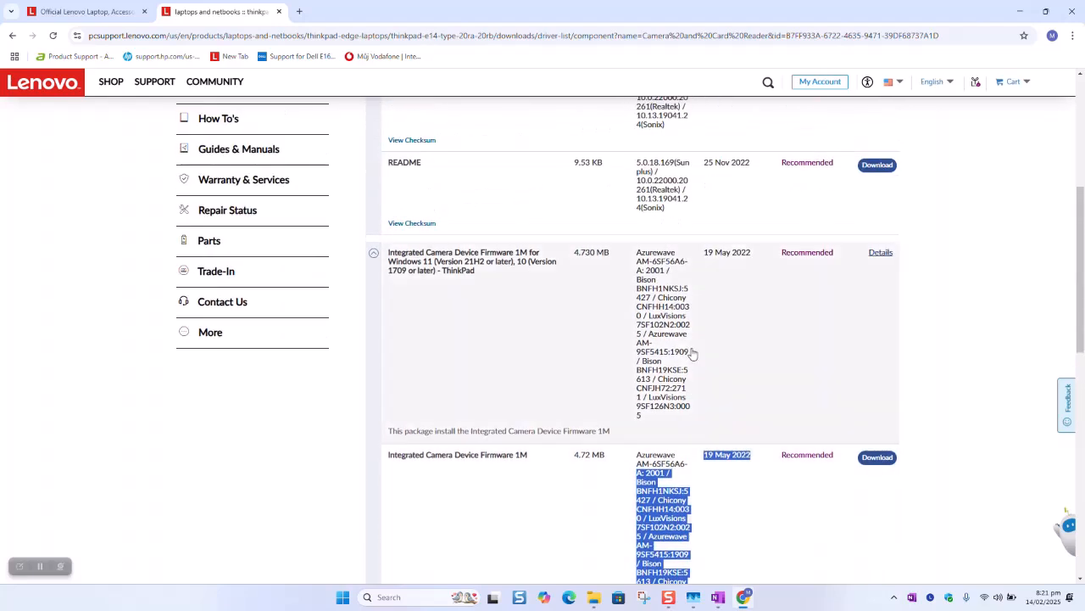
left_click_drag(757, 258, 668, 280)
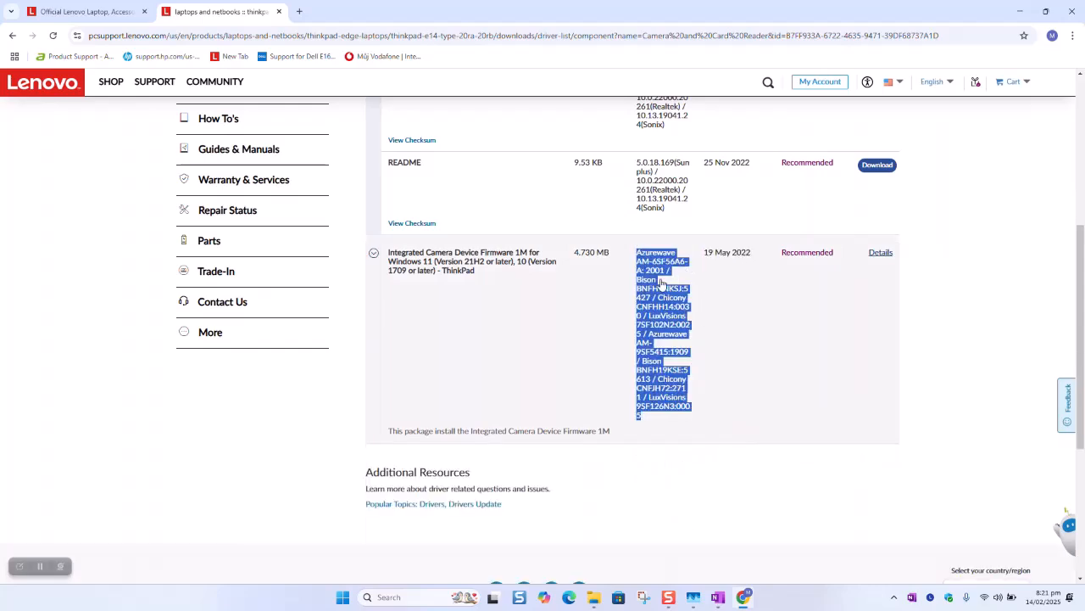
scroll(721, 360, "up", 2)
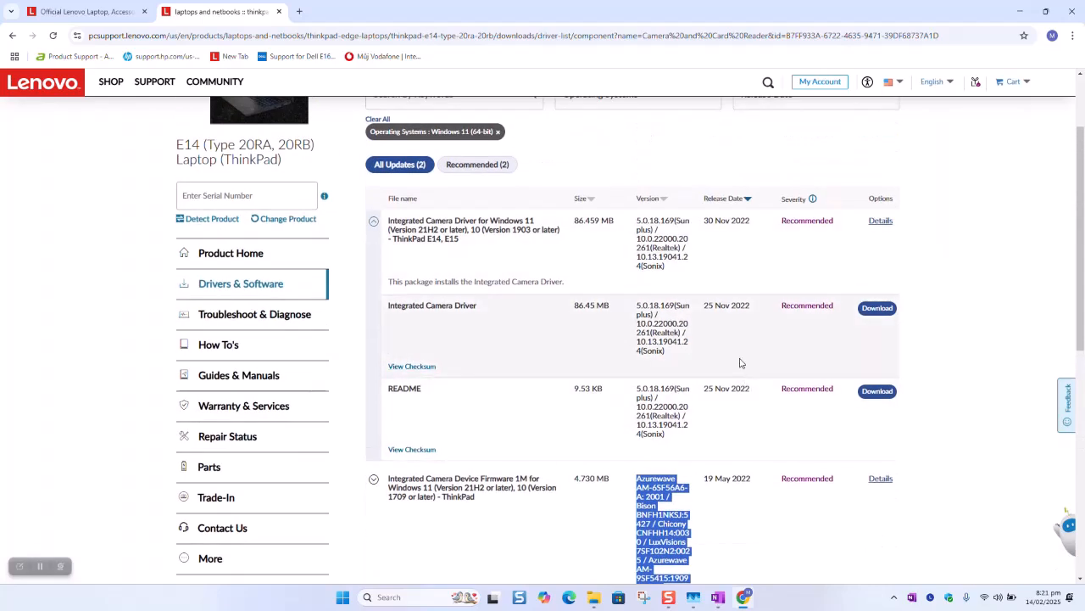
left_click_drag(751, 302, 712, 309)
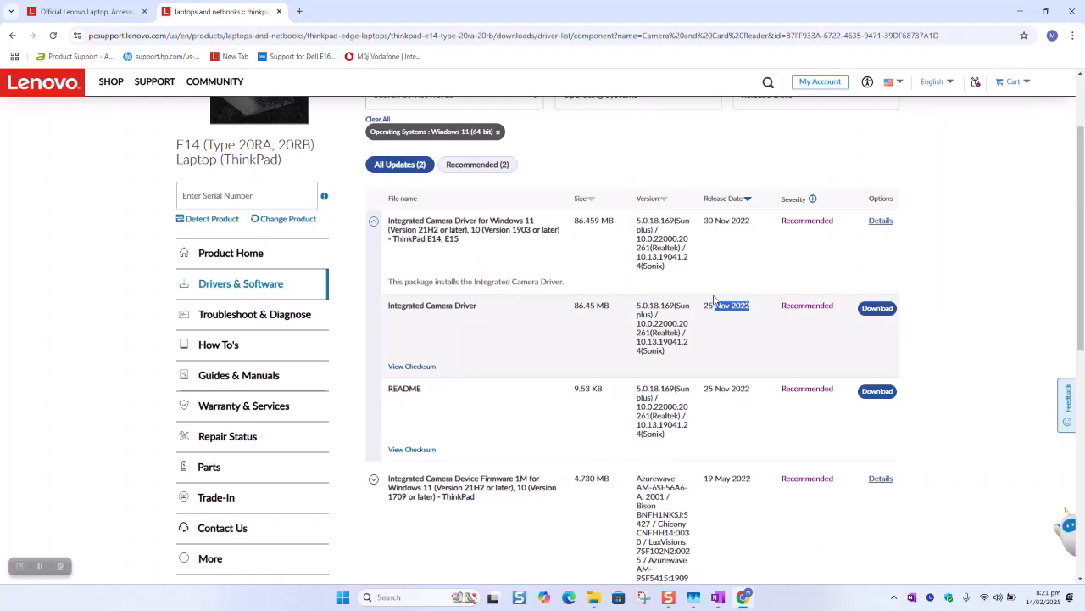
left_click(868, 308)
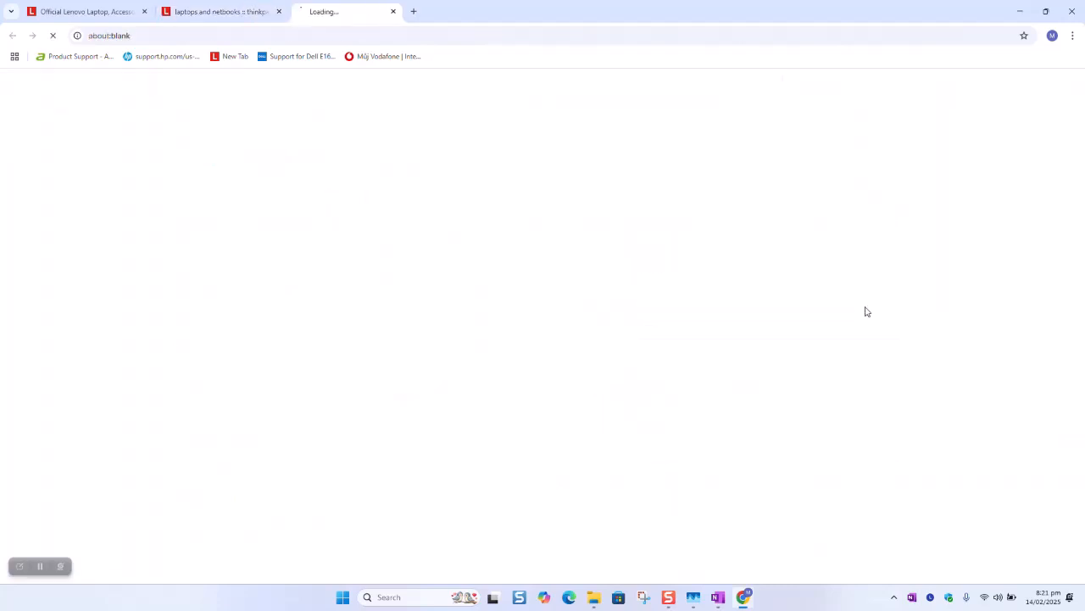
Step: Search Windows for "device manager", open Device Manager and reposition its window over the browser
left_click(435, 597)
type("device manager")
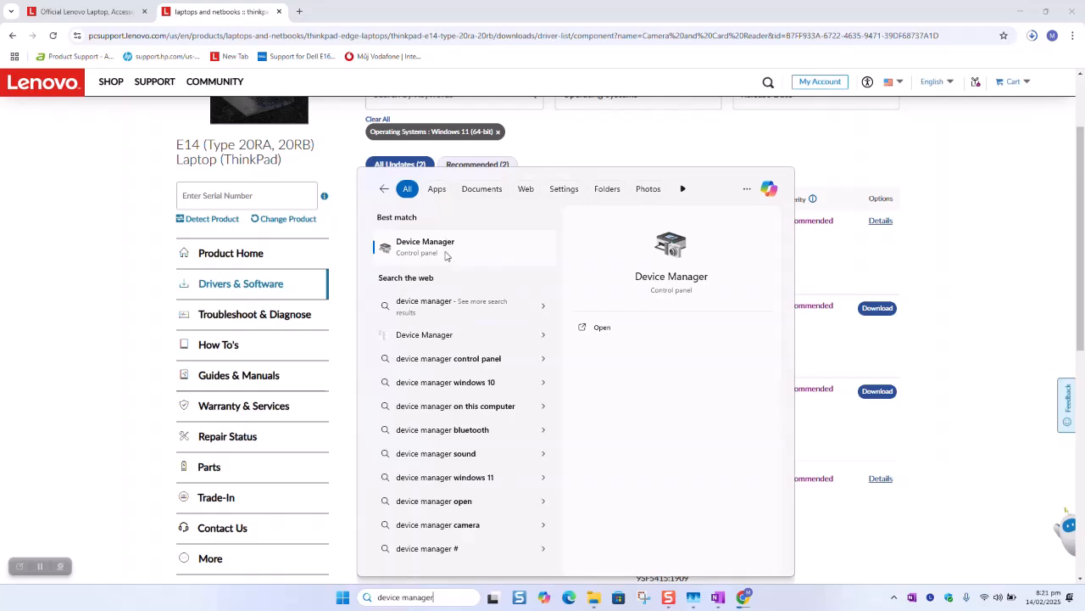
left_click(455, 251)
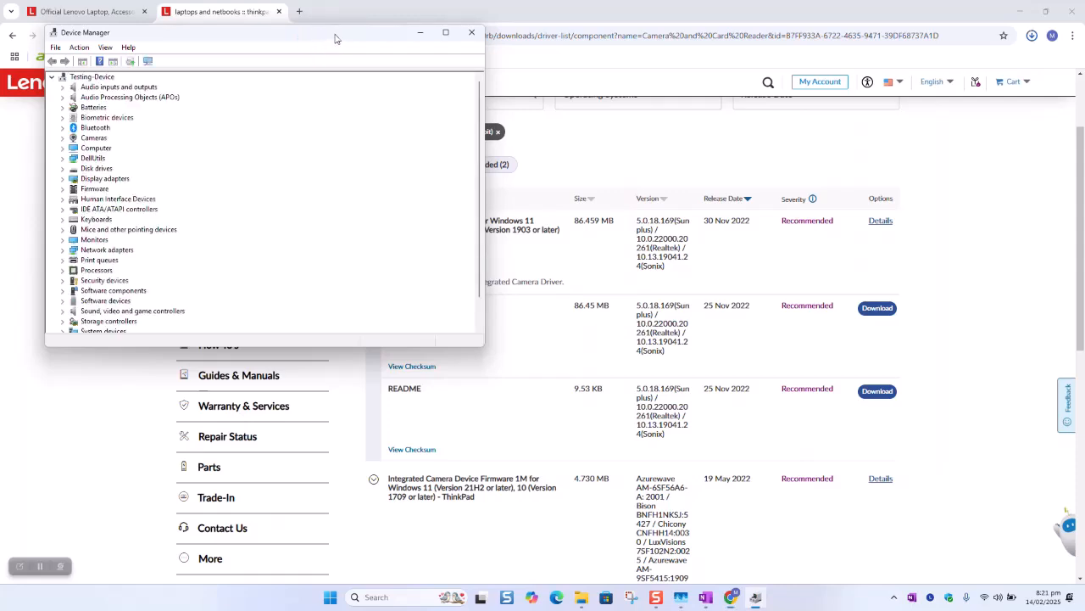
left_click_drag(333, 39, 449, 79)
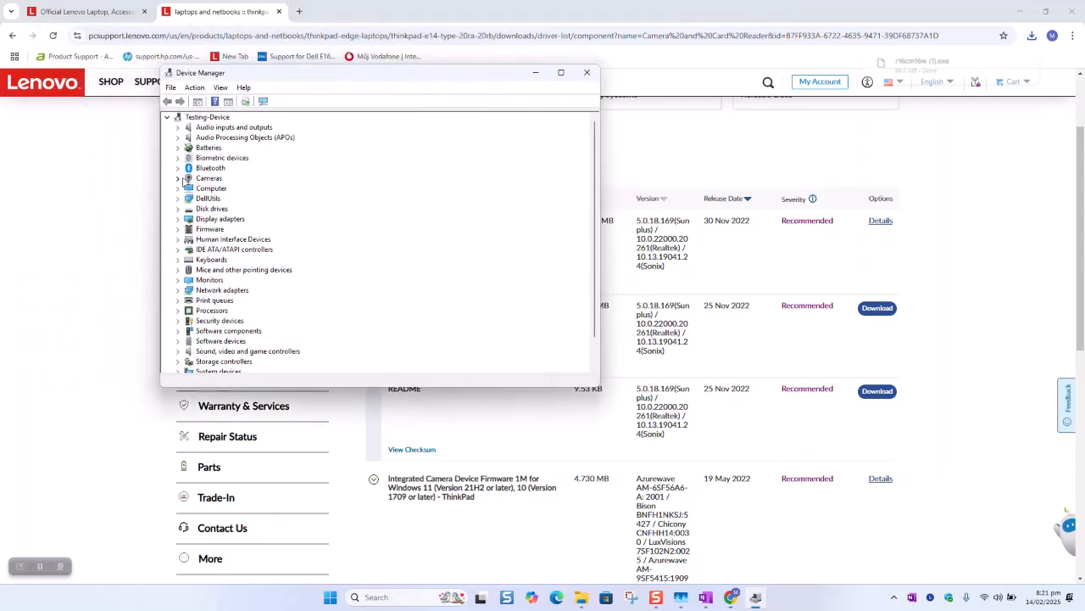
Step: Start a driver update for the Integrated Camera under Cameras, choosing to browse the computer, and open the folder selection
left_click(178, 178)
left_click(225, 188)
right_click(231, 190)
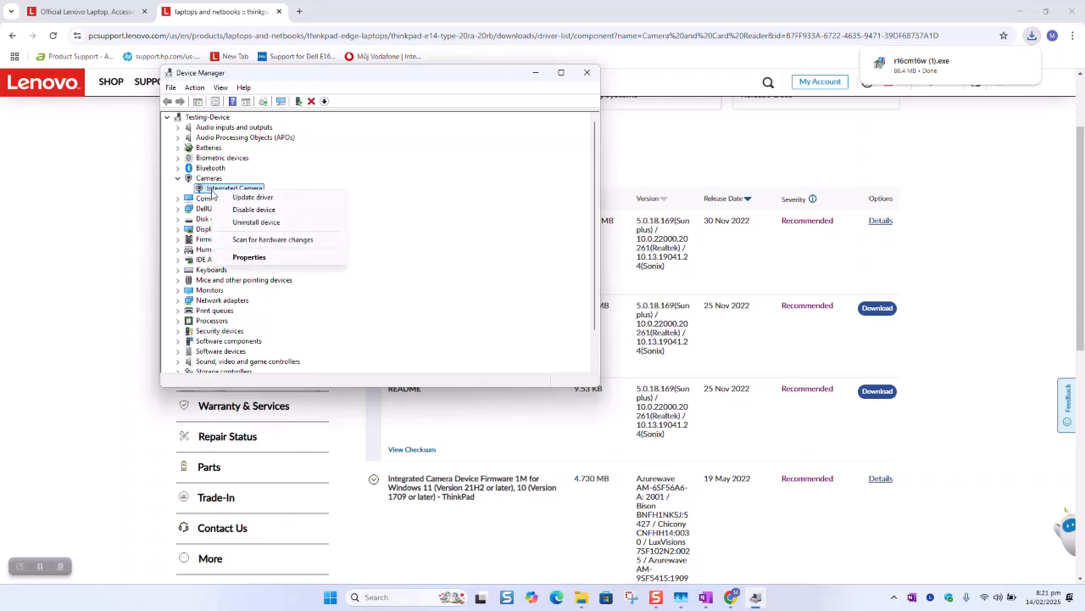
left_click(252, 197)
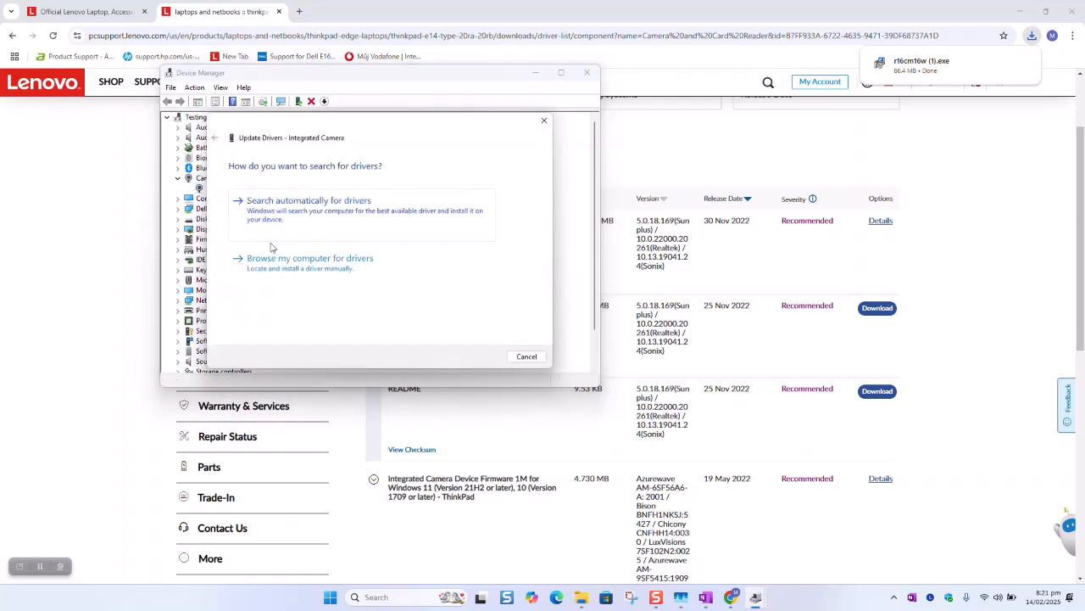
left_click(292, 263)
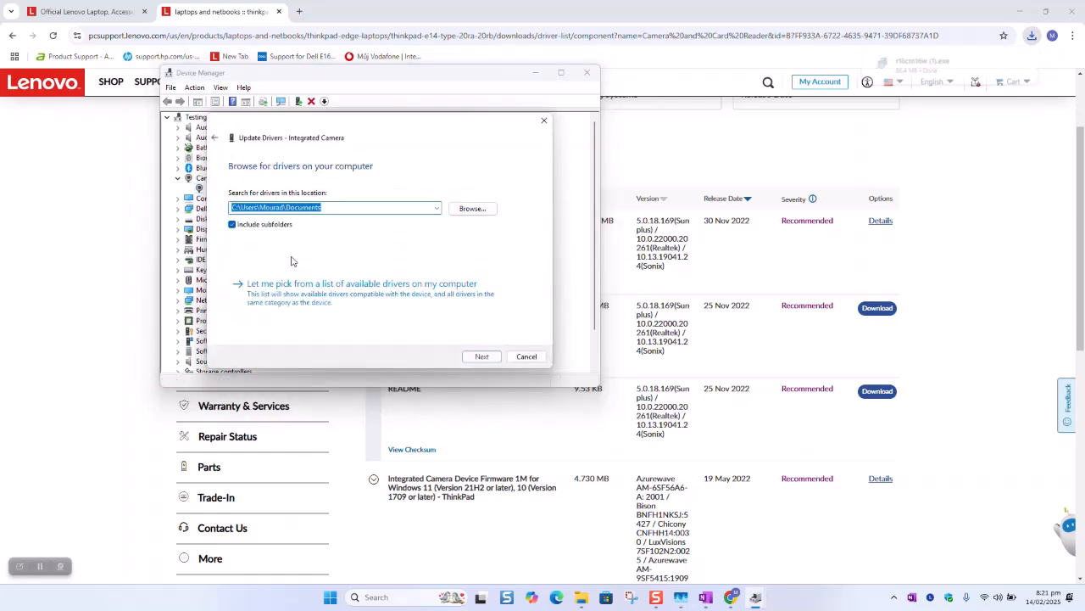
left_click(475, 211)
scroll(519, 292, "down", 2)
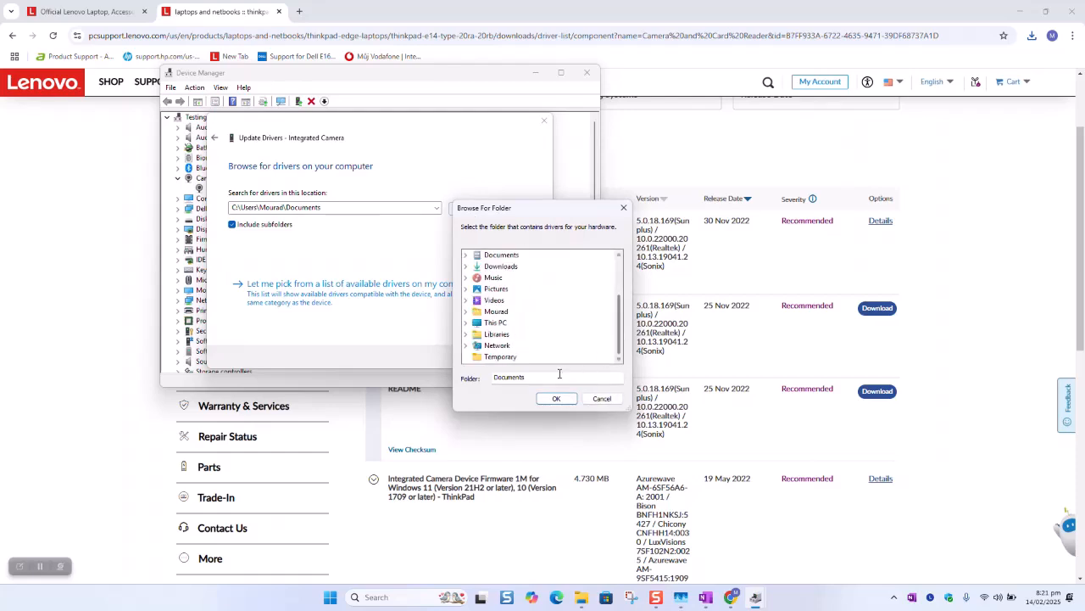
Step: Show the downloaded camera driver in its folder, copy the Downloads folder path and close the folder window
left_click(1028, 35)
left_click(1032, 35)
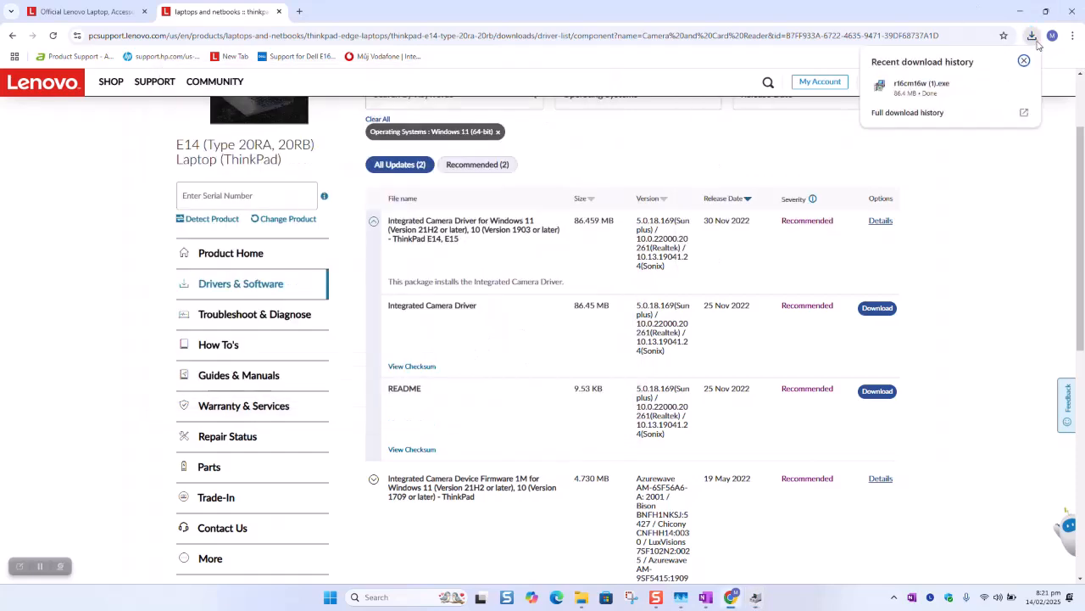
left_click(1002, 86)
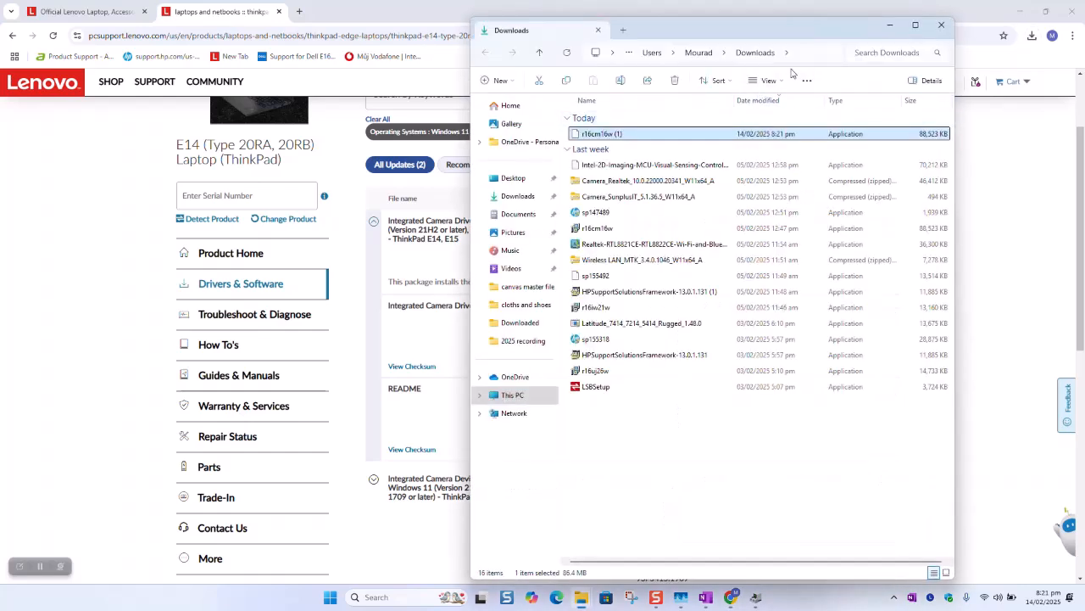
left_click(811, 51)
key("ctrl+x")
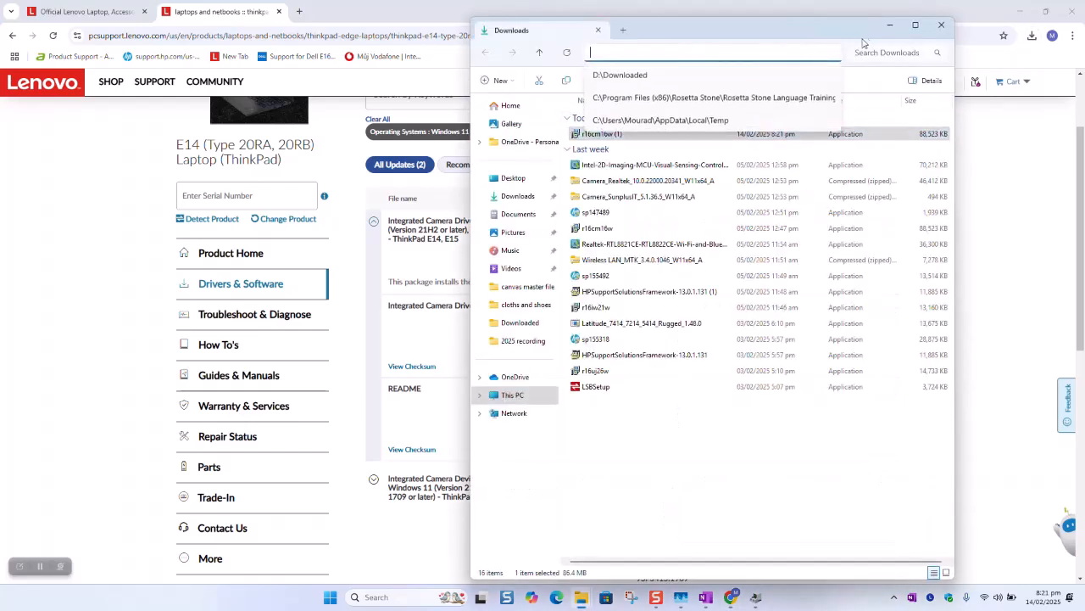
left_click(942, 25)
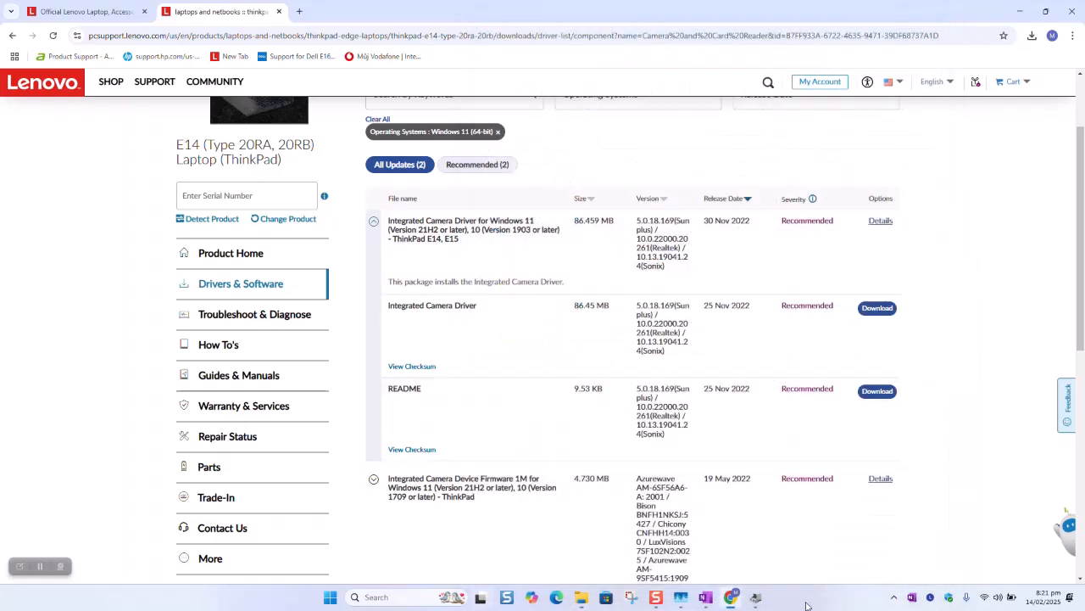
Step: Try to paste the copied Downloads folder path as the location for the camera driver search
mouse_move(755, 598)
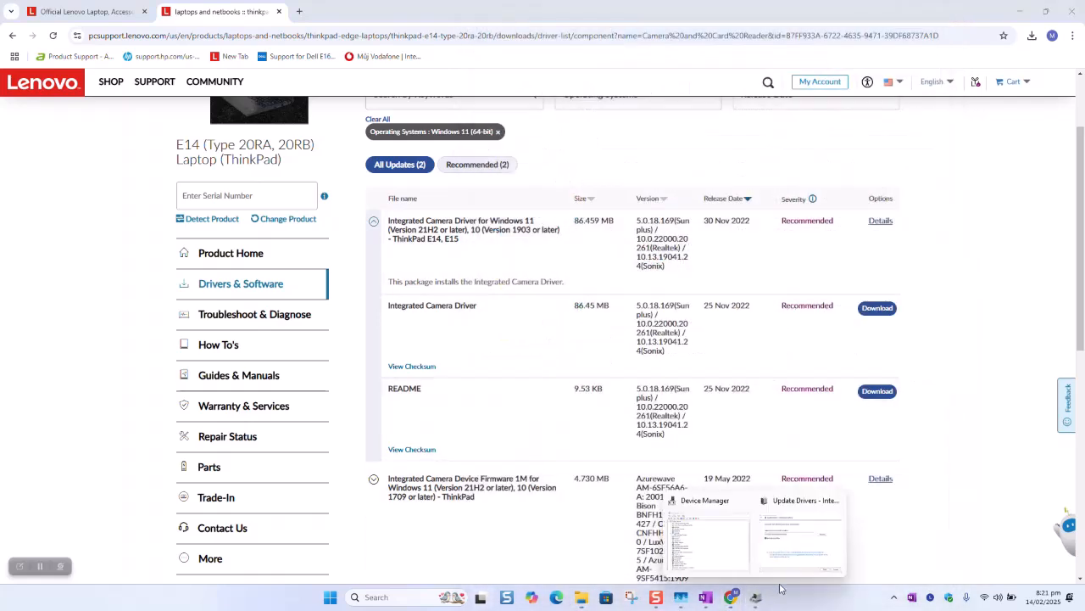
left_click(775, 552)
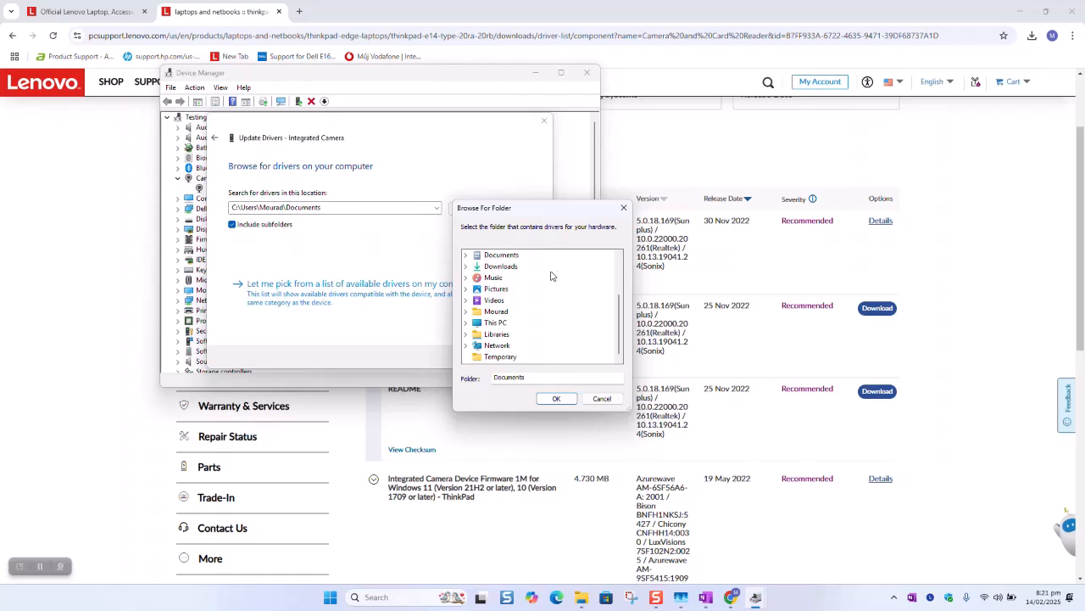
left_click(584, 36)
key("ctrl+v")
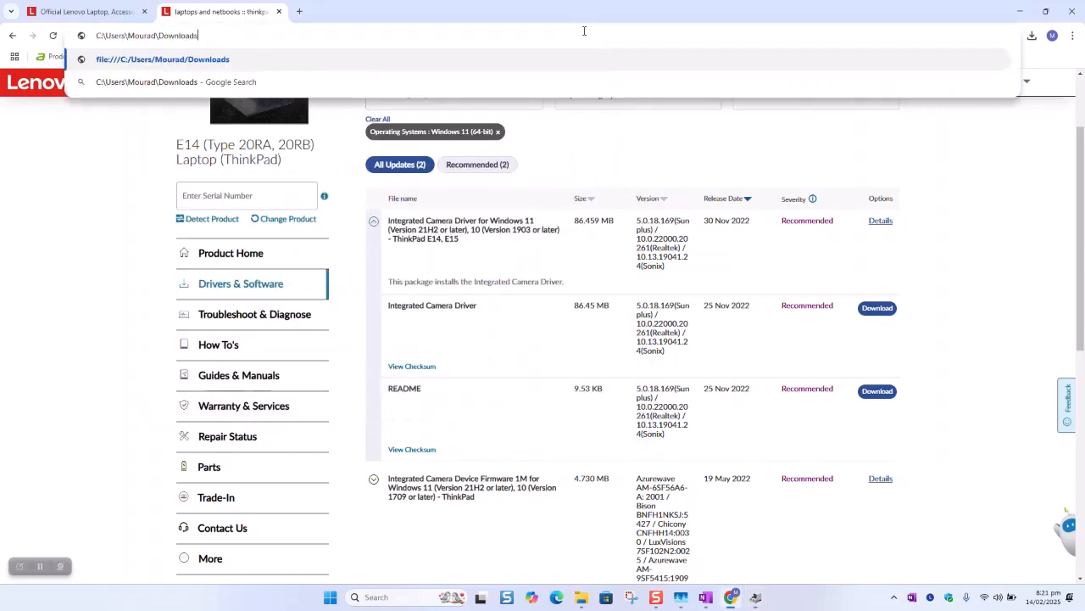
left_click(167, 252)
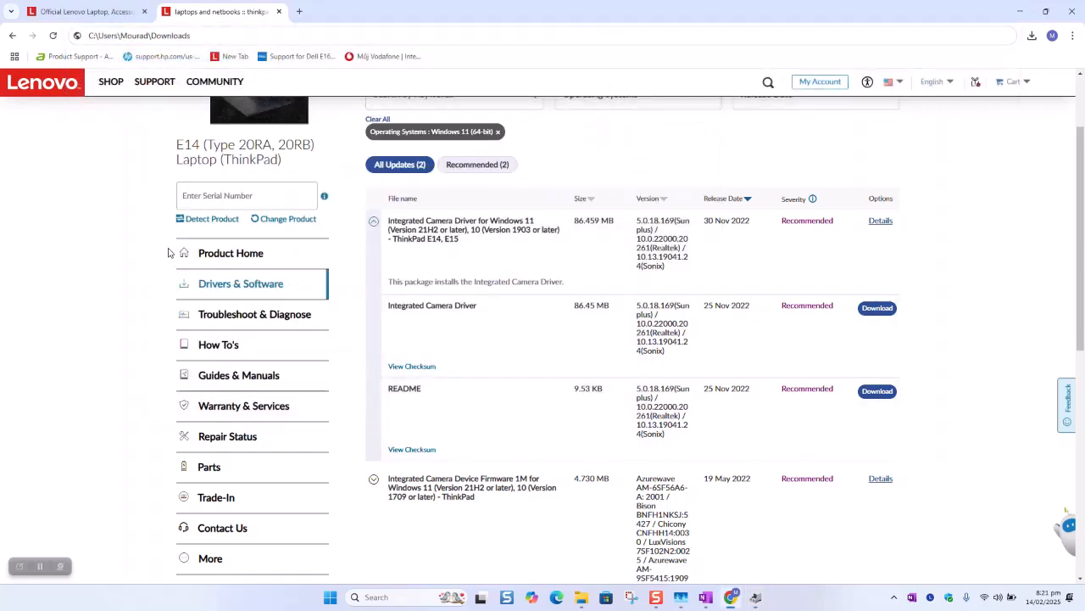
Step: Select the Downloaded folder on drive D: as the driver location, including subfolders, and run the Integrated Camera driver update
mouse_move(755, 597)
left_click(814, 538)
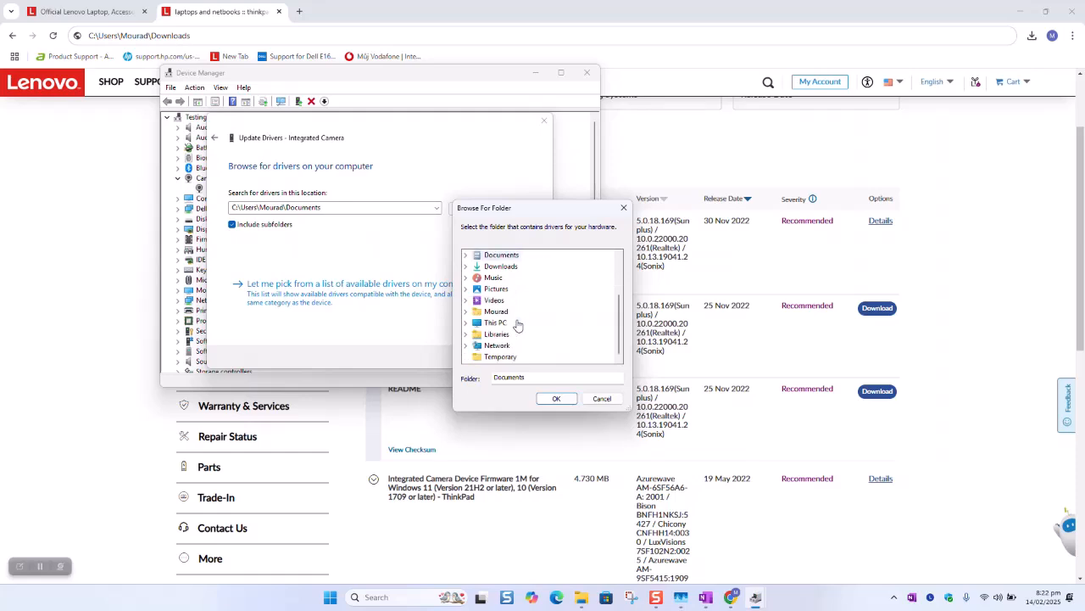
left_click(466, 323)
left_click(476, 324)
double_click(512, 323)
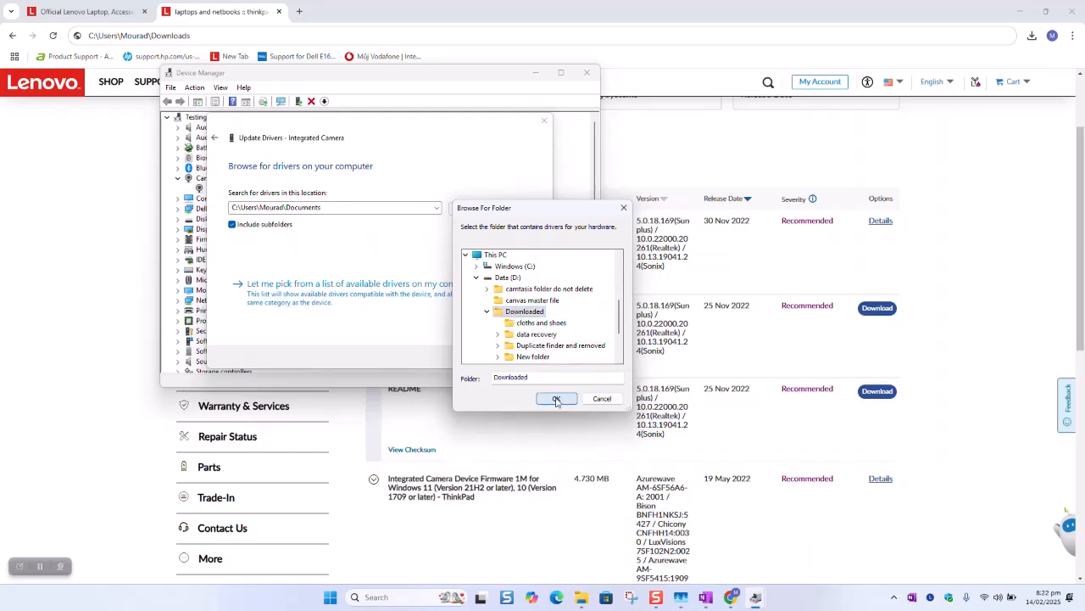
left_click(556, 398)
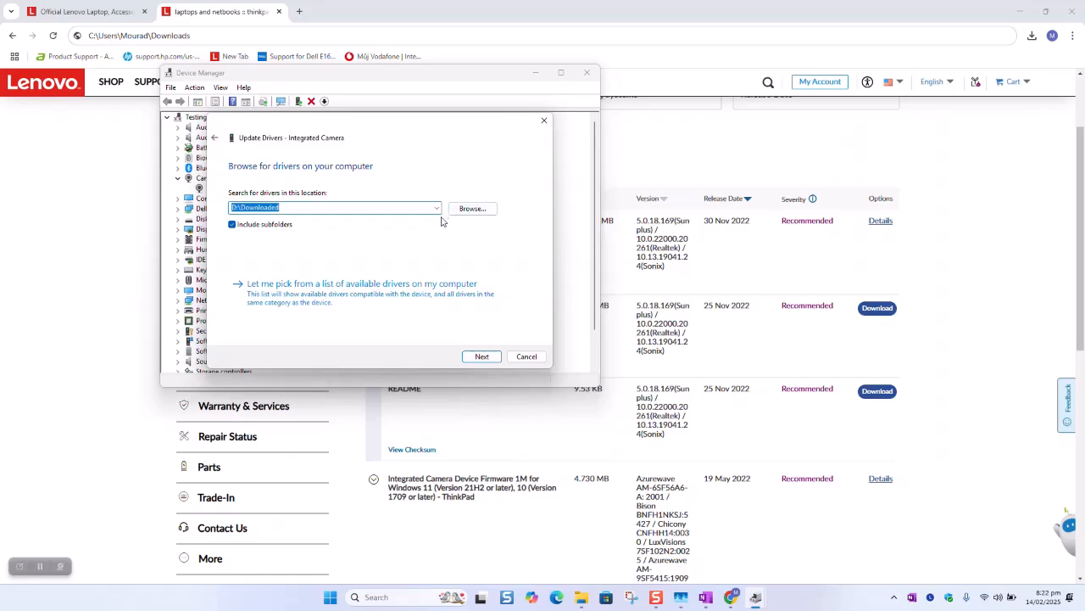
left_click(43, 566)
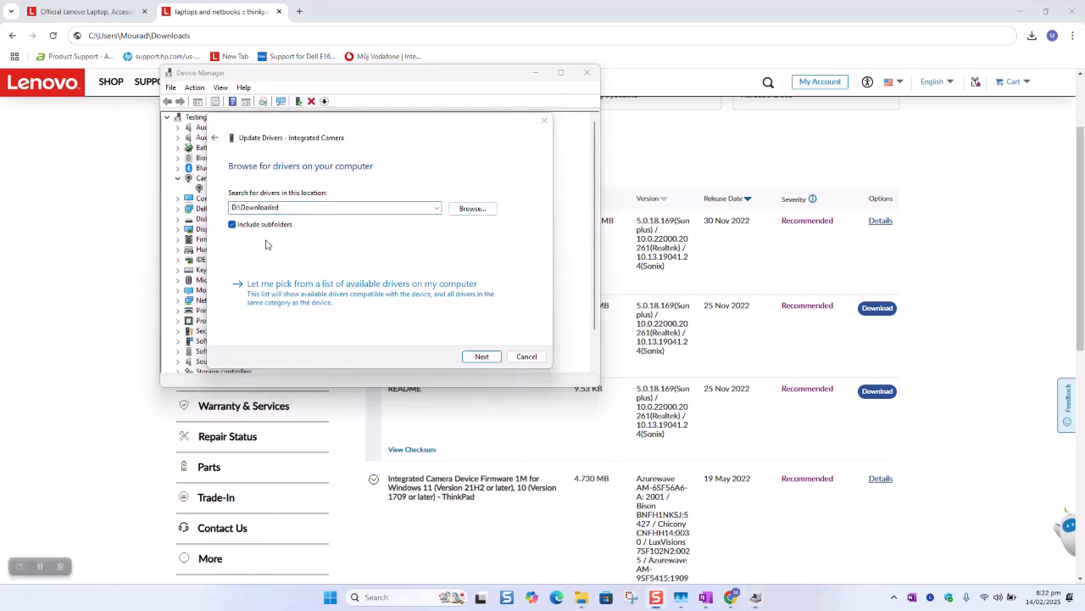
left_click(488, 359)
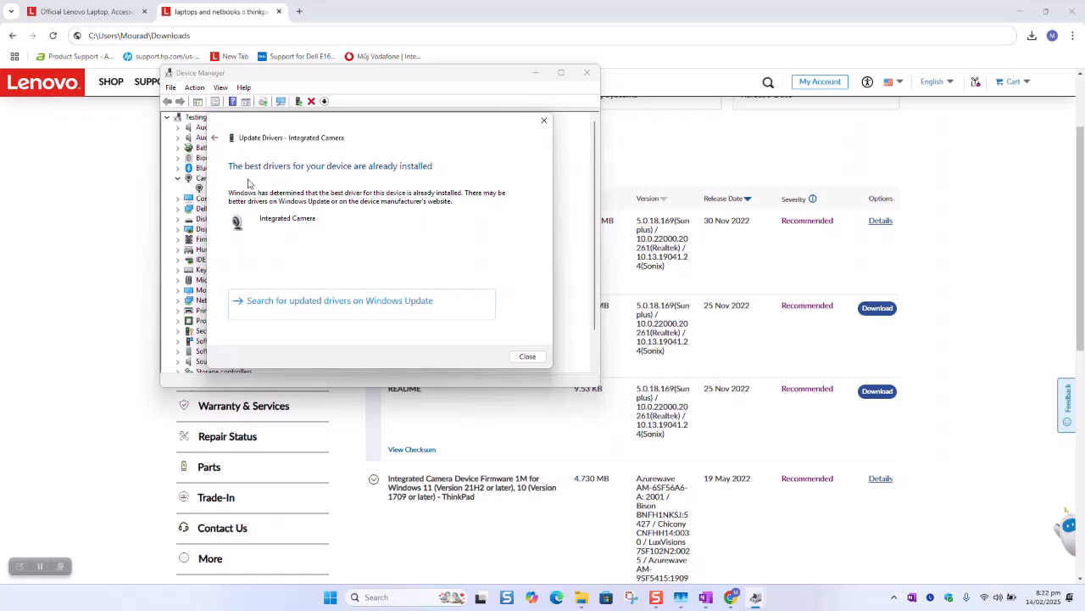
Step: Open the Camera app to test the camera, minimise it and close the finished driver update window
left_click(420, 596)
type("camera")
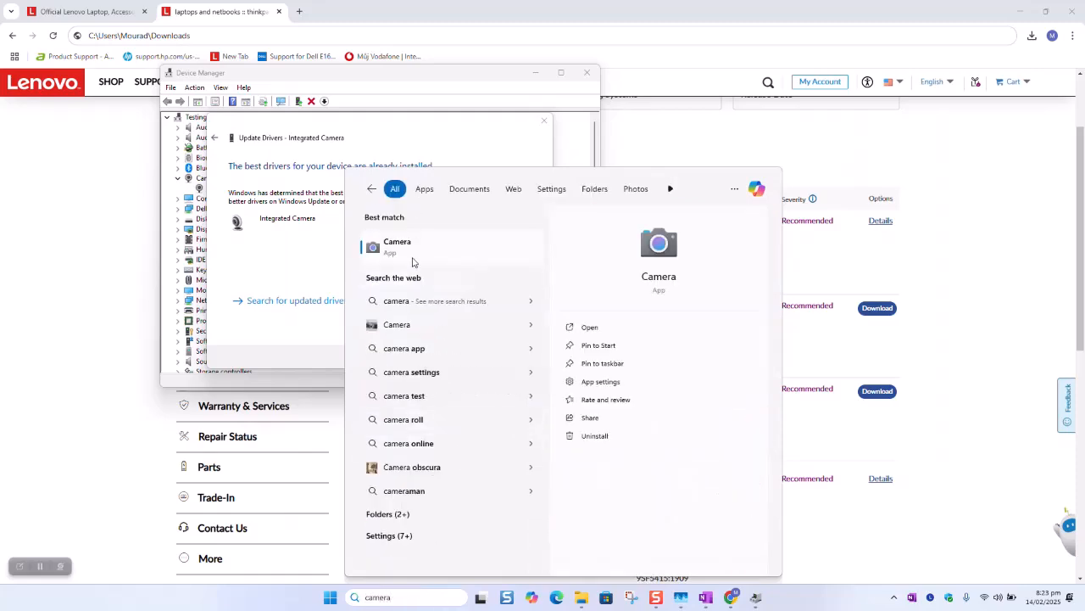
left_click(414, 256)
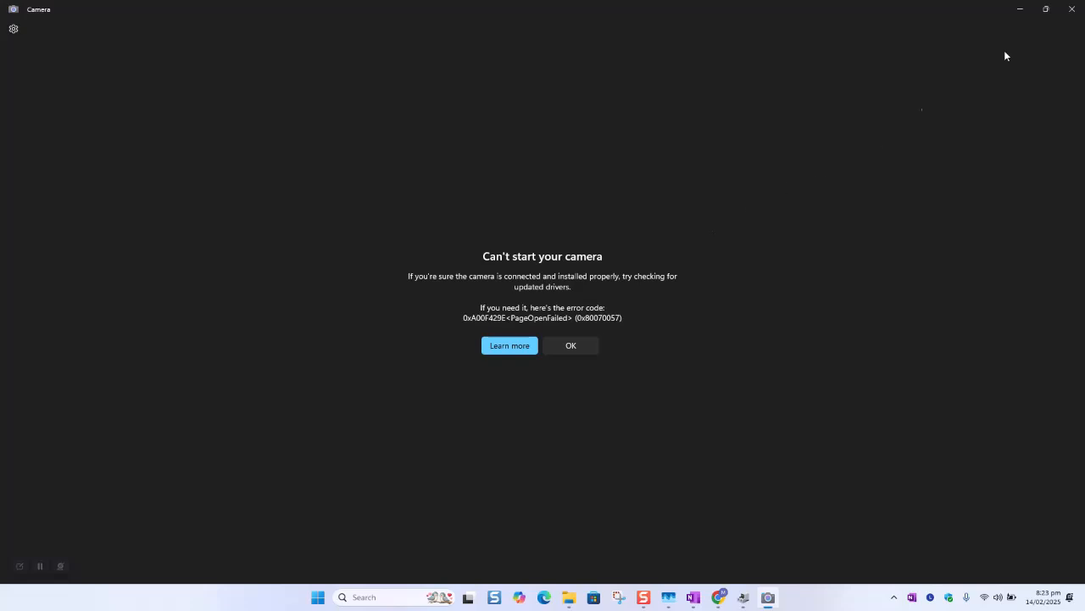
left_click(1020, 9)
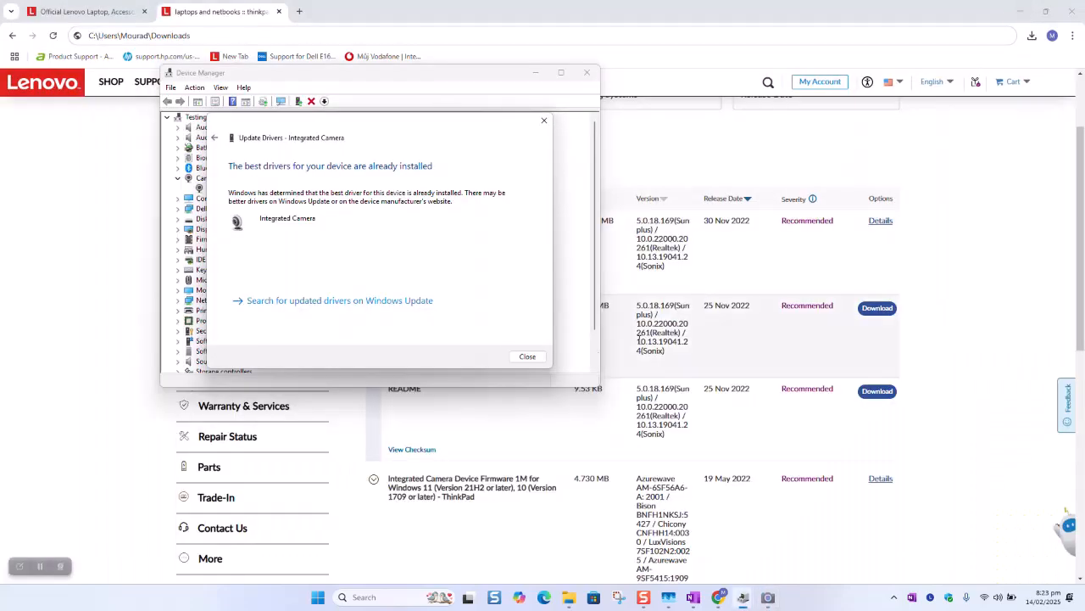
left_click(527, 359)
right_click(256, 190)
left_click(280, 208)
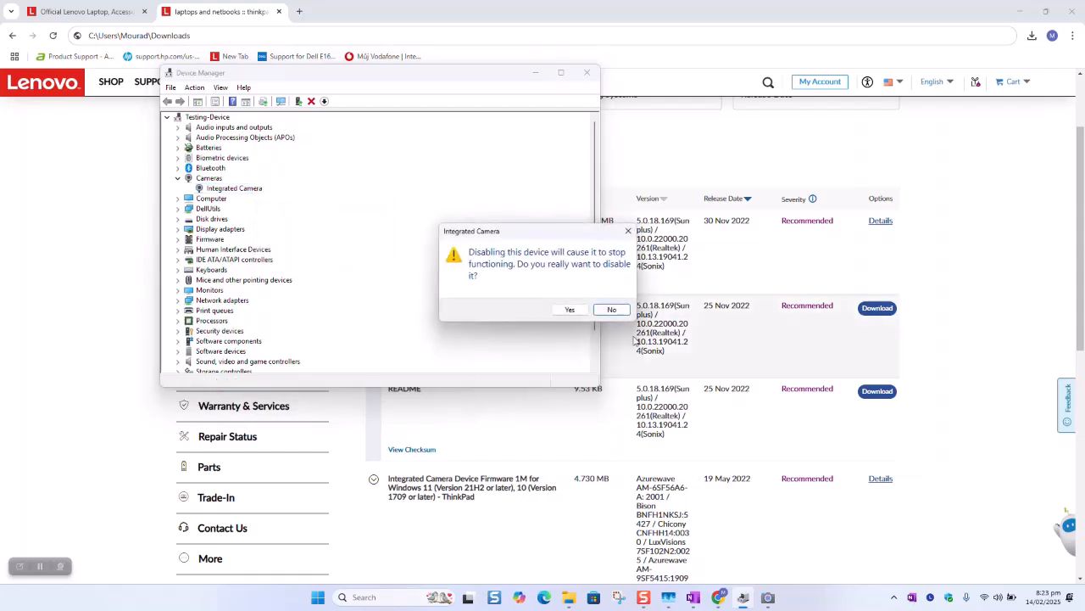
left_click(620, 310)
Step: Uninstall the Integrated Camera device without removing its driver, and decline restarting the computer
right_click(234, 188)
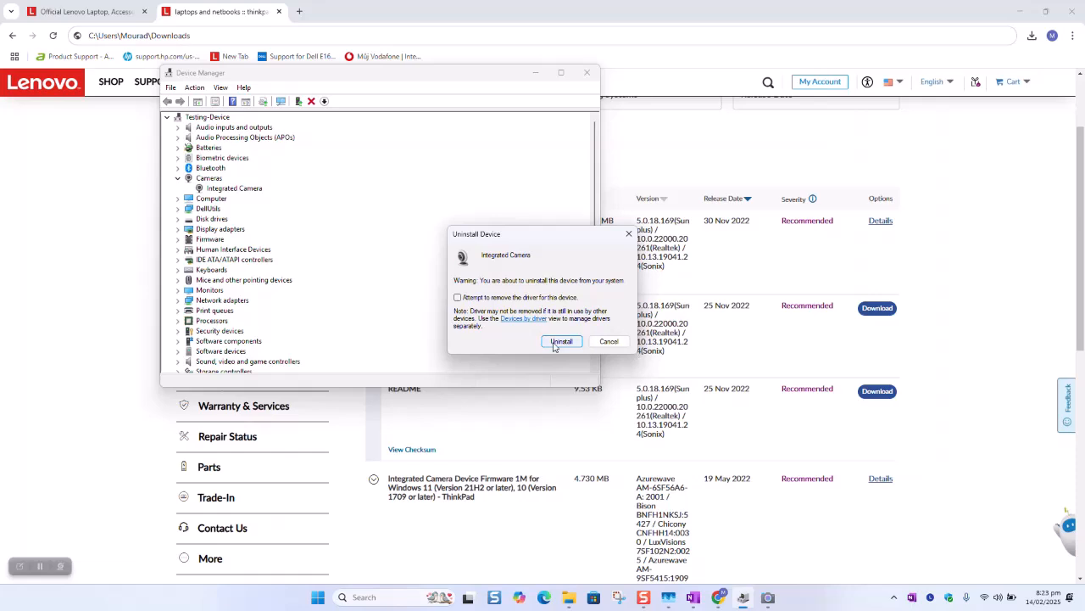
left_click(555, 342)
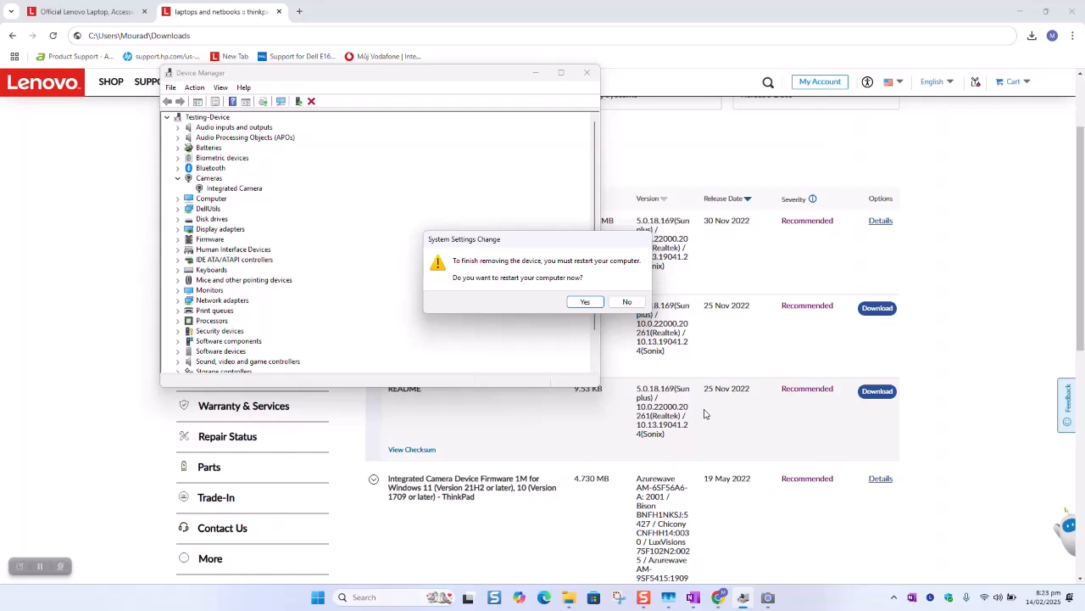
left_click(627, 302)
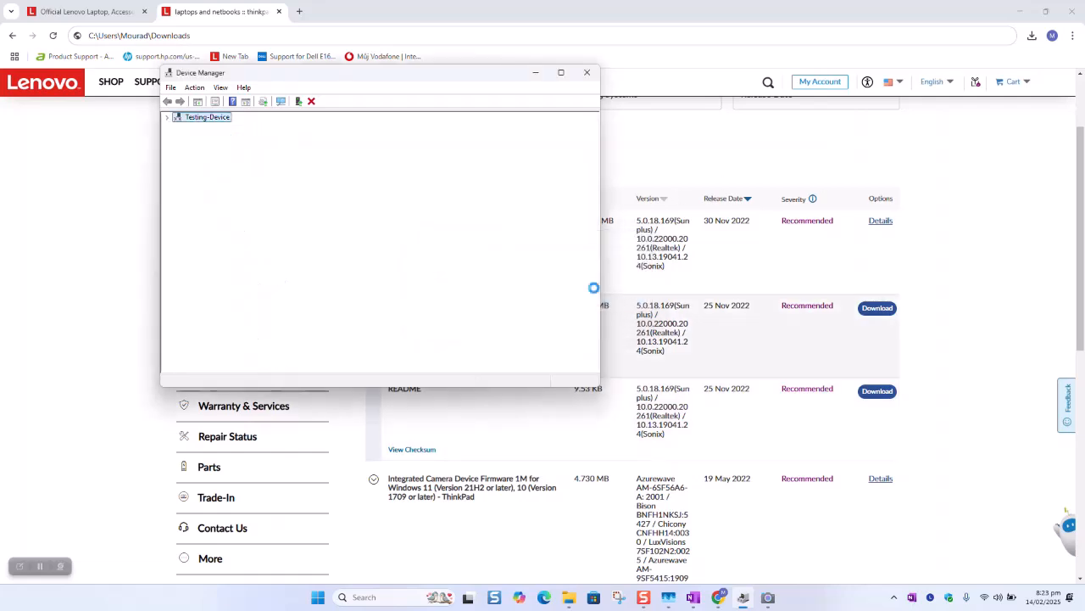
scroll(226, 251, "down", 1)
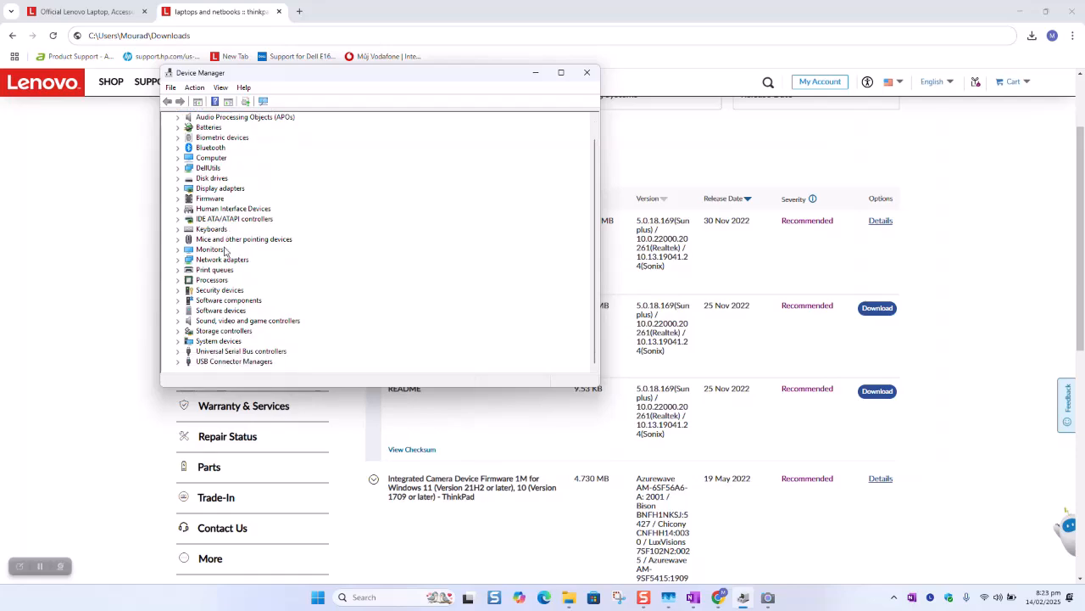
Step: Minimise the browser and open the Downloads folder in File Explorer beside Device Manager
left_click(1017, 11)
left_click(1020, 11)
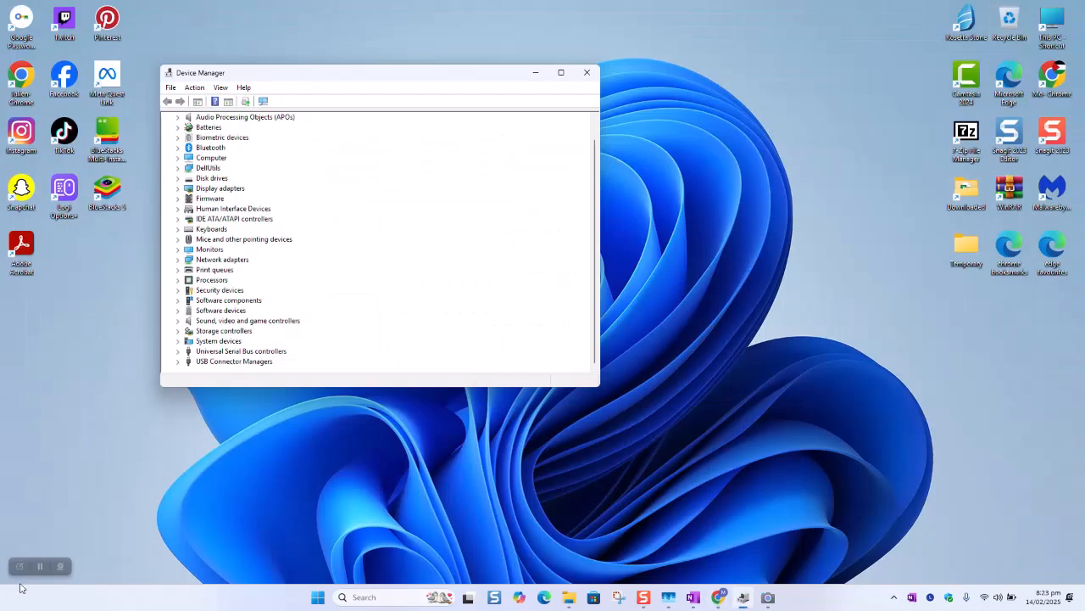
left_click(41, 567)
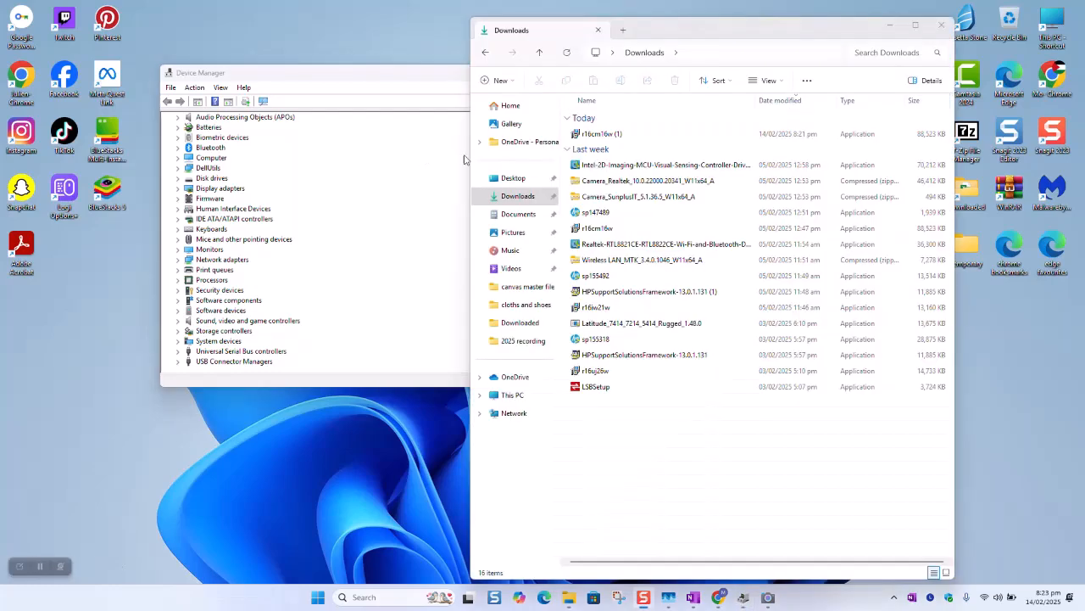
Step: Run the r16cm16w (1) driver installer from Downloads as administrator with English as the setup language
left_click(632, 137)
right_click(637, 137)
left_click(635, 134)
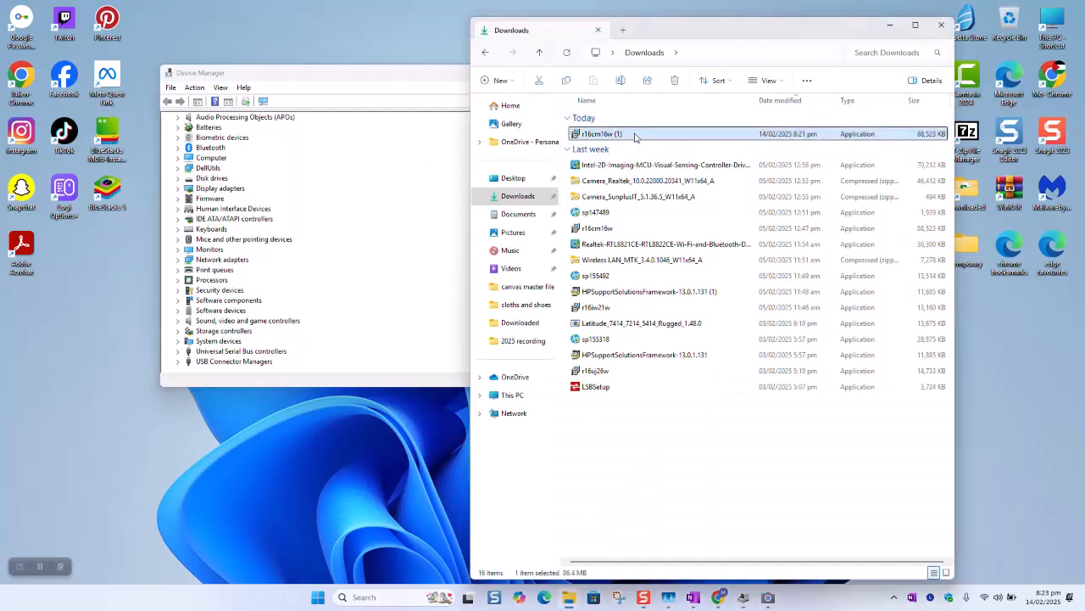
right_click(636, 134)
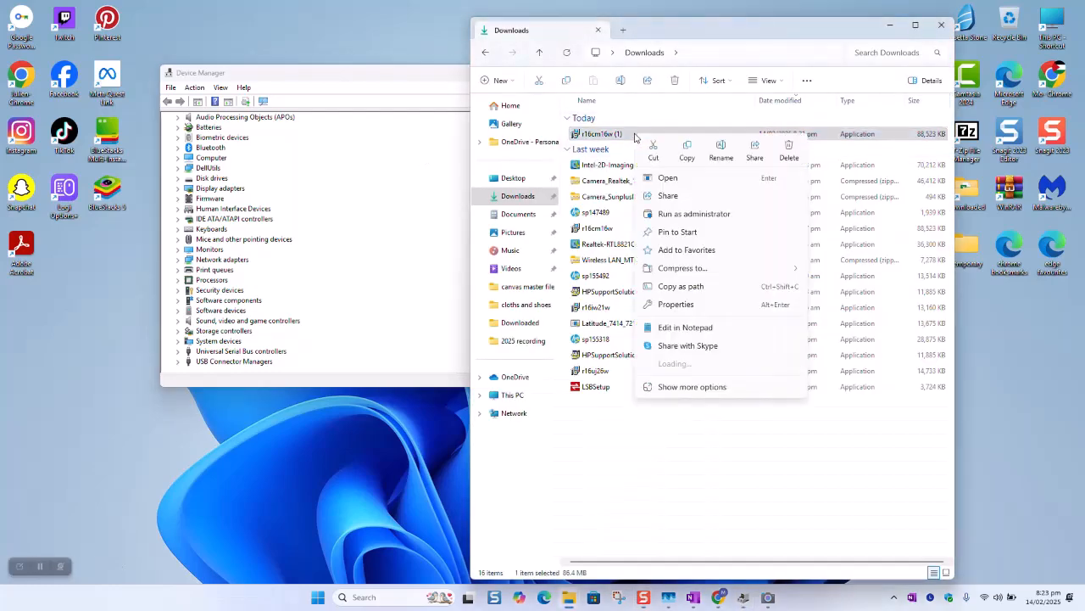
left_click(694, 216)
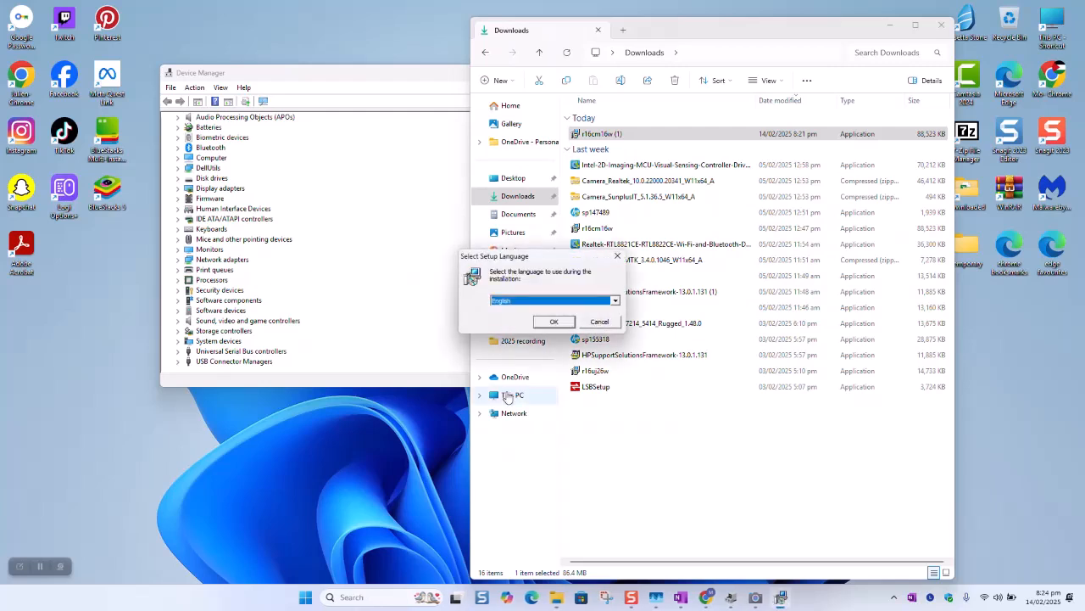
left_click(559, 323)
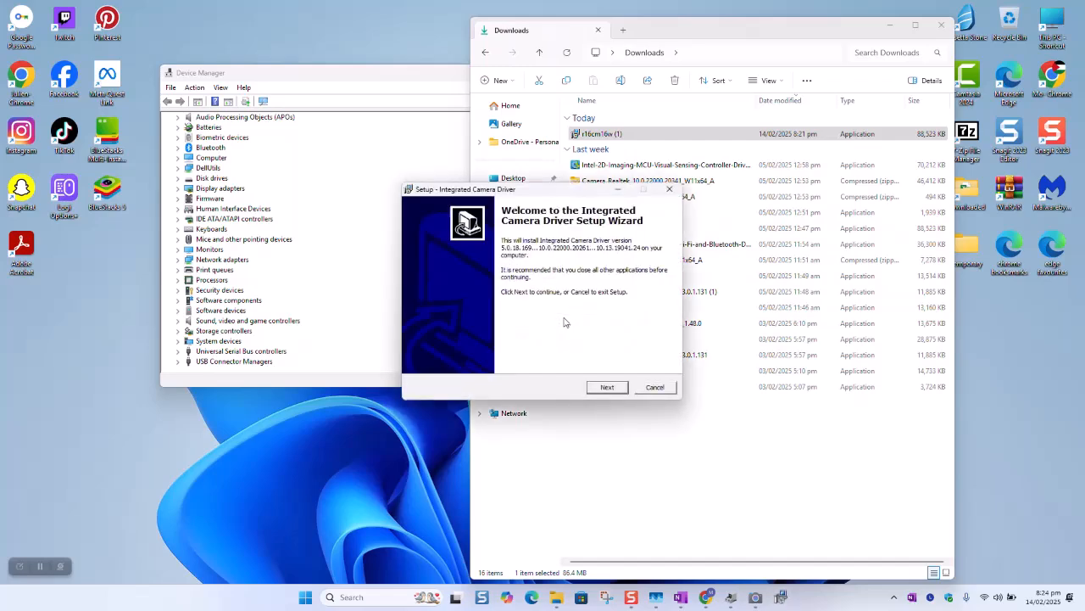
Step: Accept the Lenovo licence agreement in the Integrated Camera Driver setup and start the installation with the Install option
left_click(606, 388)
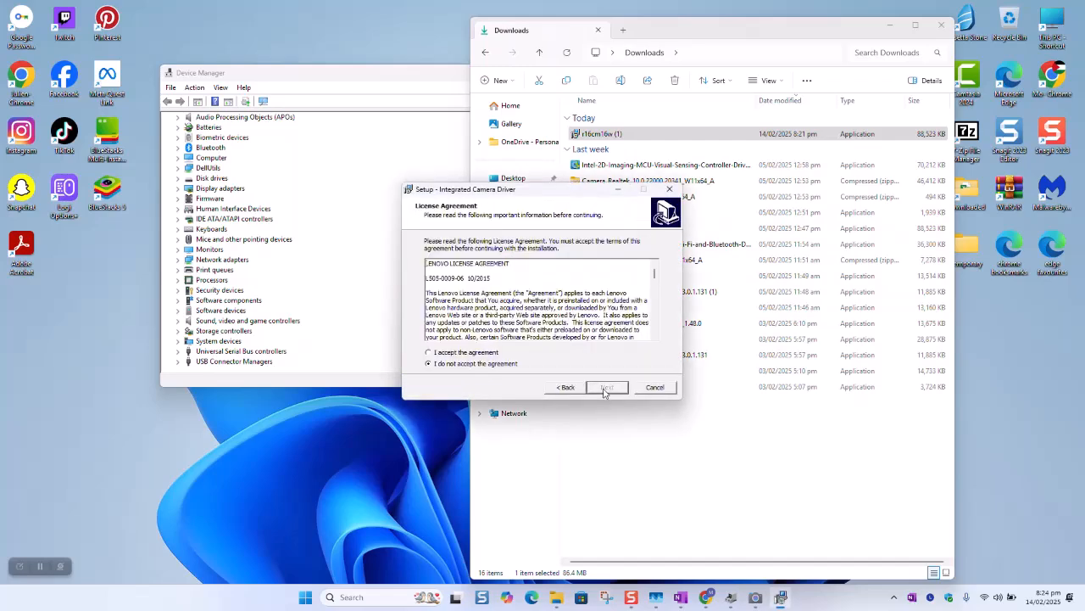
left_click(494, 360)
left_click_drag(656, 280, 658, 339)
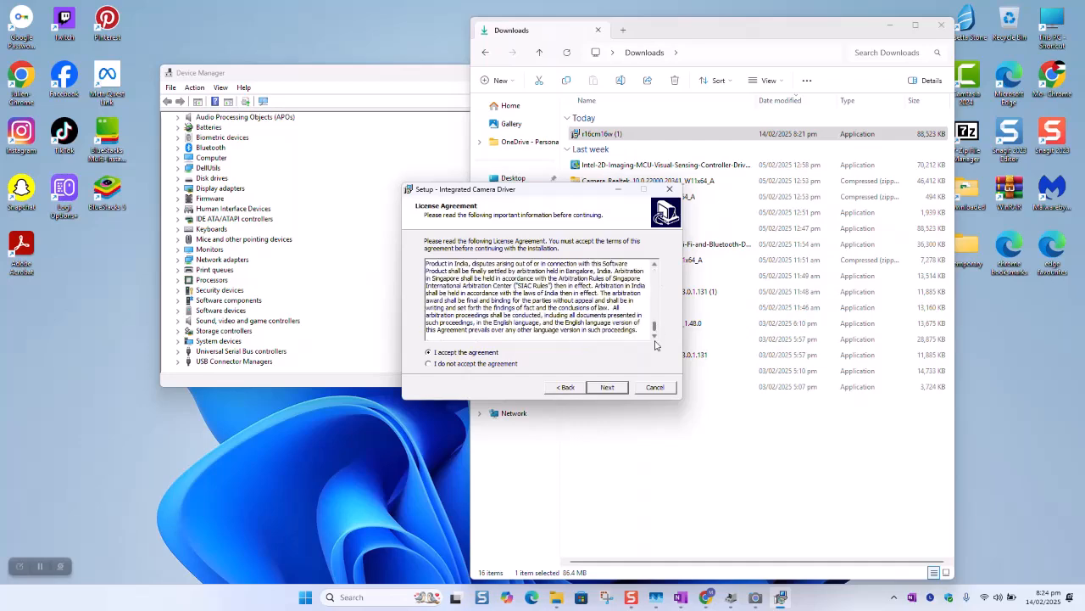
left_click(607, 388)
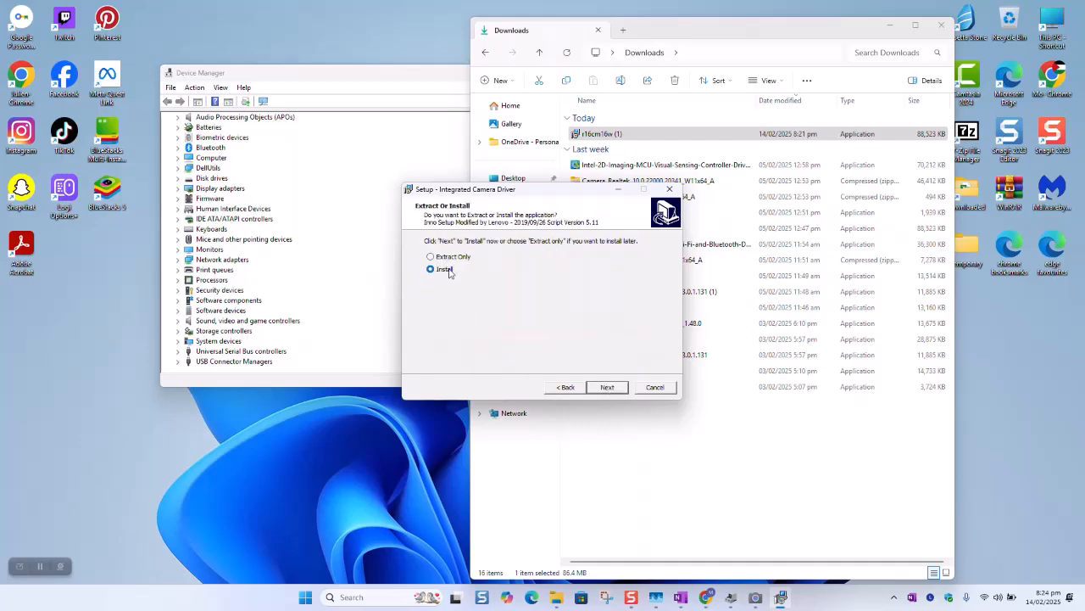
left_click(605, 390)
left_click(606, 389)
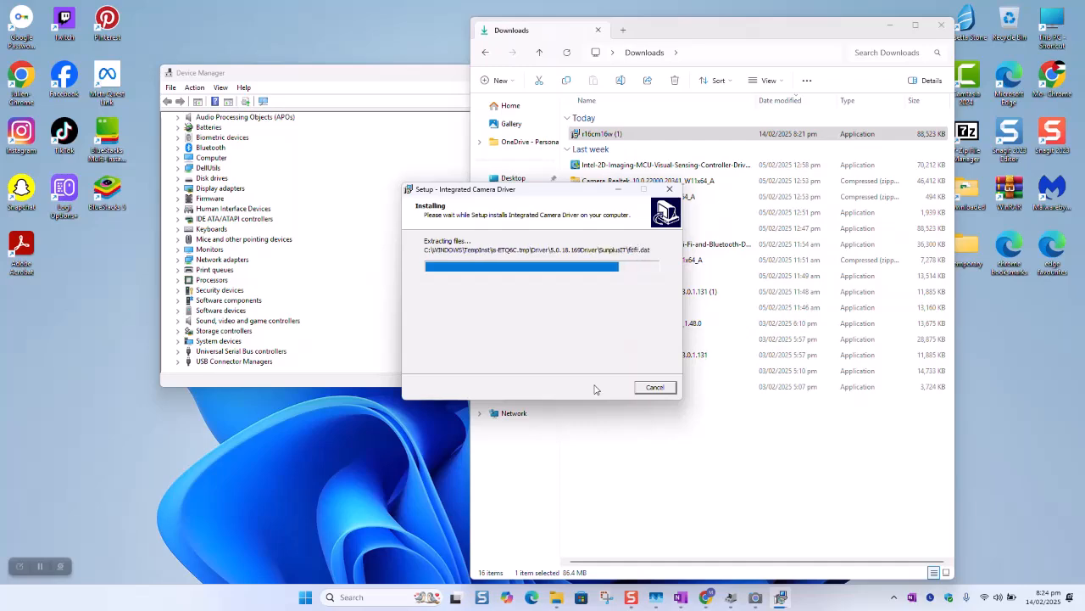
Step: Start the device-driver installation wizard, and move it and Device Manager apart on the desktop
left_click_drag(298, 76, 172, 114)
left_click_drag(200, 71, 552, 116)
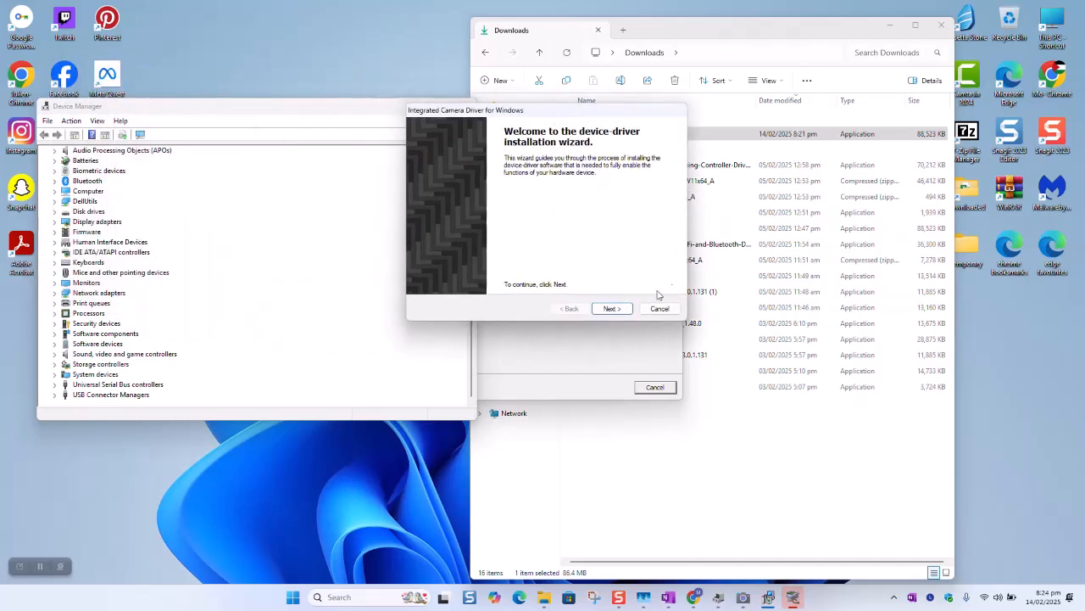
left_click(624, 310)
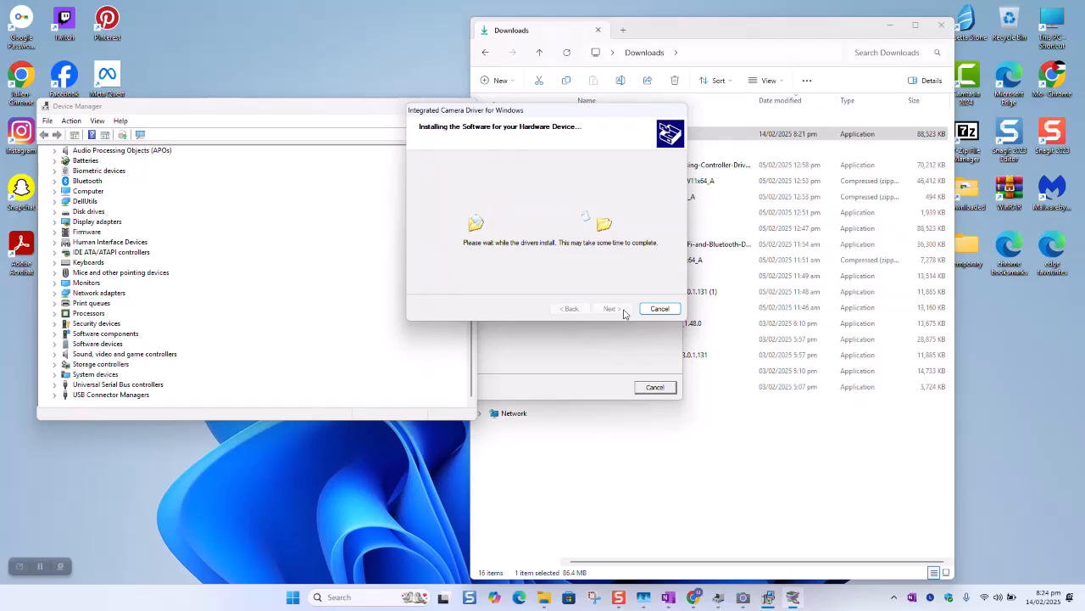
left_click_drag(594, 118, 978, 90)
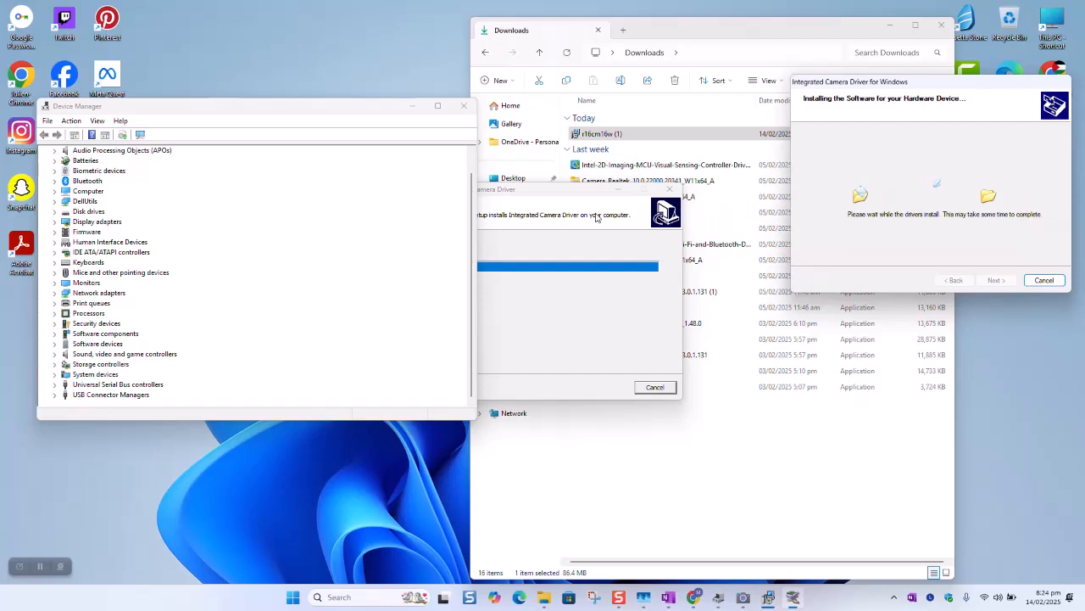
left_click(551, 192)
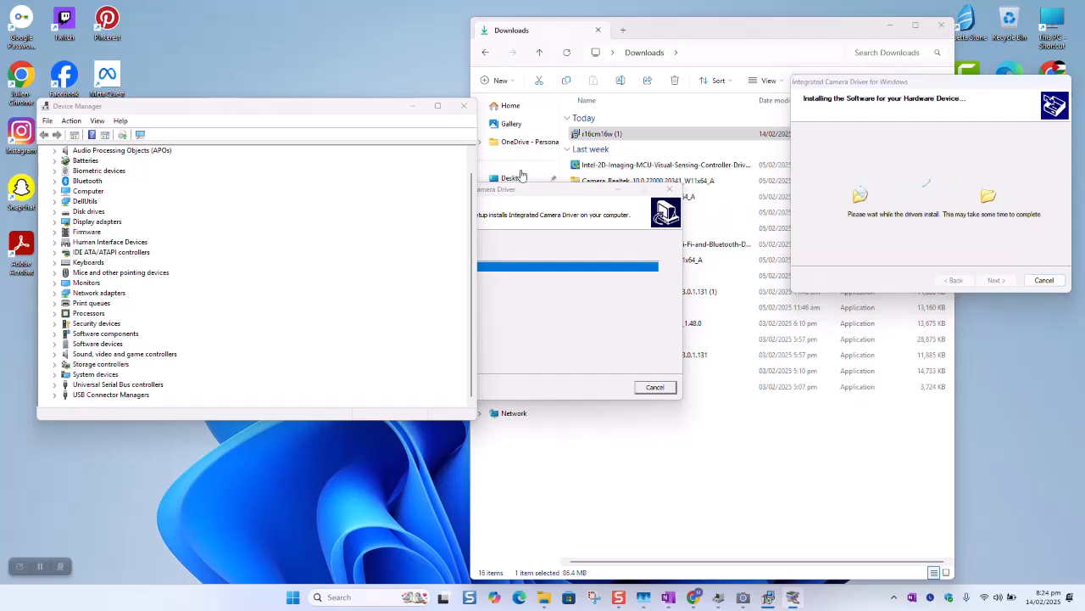
left_click(301, 99)
left_click_drag(300, 99, 279, 51)
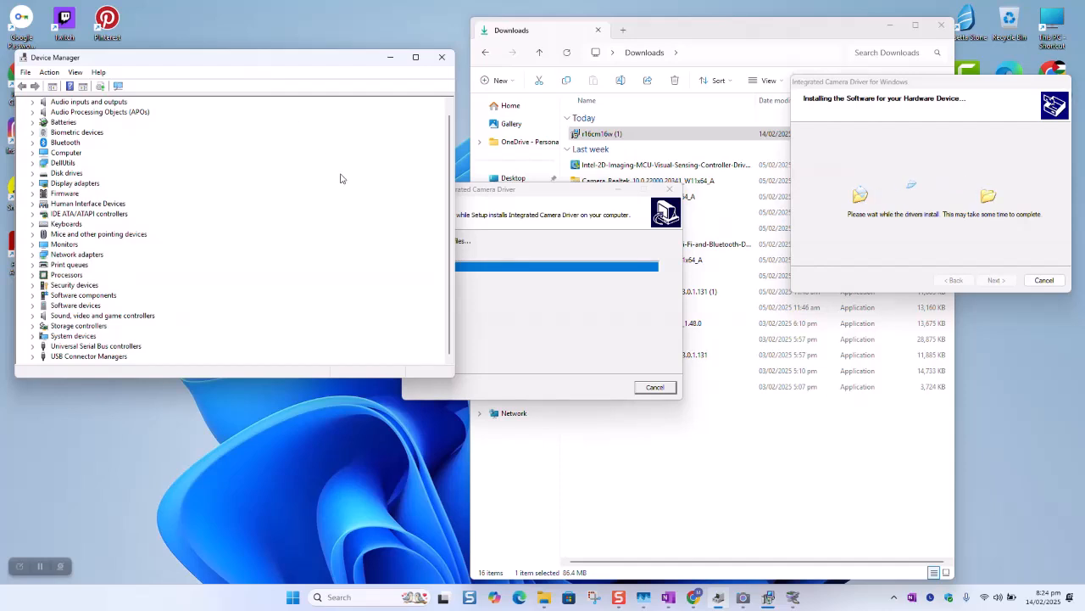
Step: Finish the device-driver installation wizard and the Integrated Camera Driver setup
left_click(40, 568)
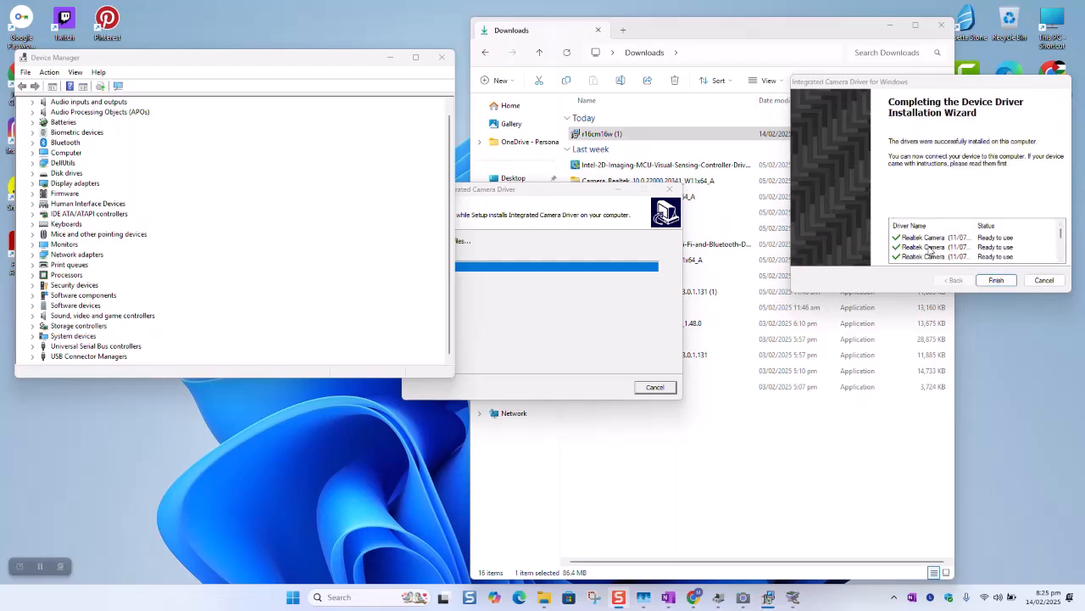
left_click(990, 281)
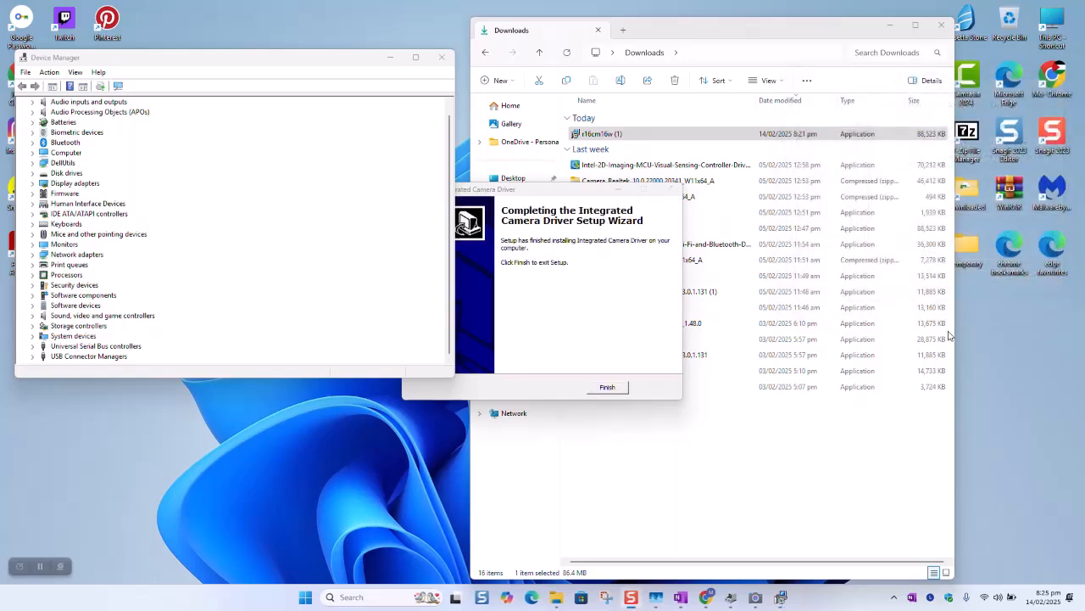
left_click(625, 391)
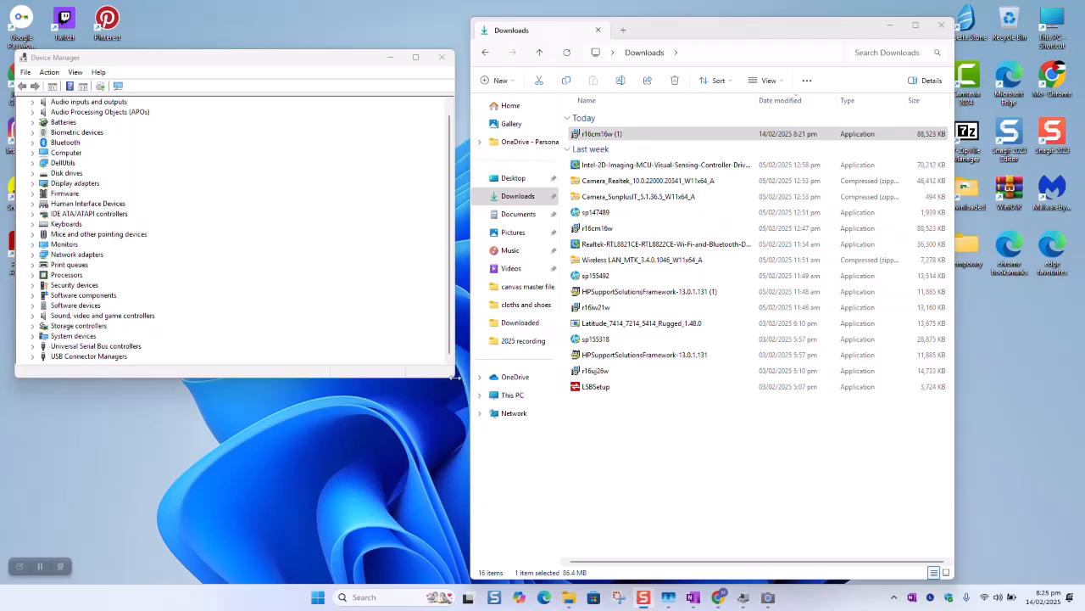
Step: Enlarge the Device Manager window and scan for hardware changes repeatedly to detect the camera
left_click_drag(455, 377, 481, 416)
left_click_drag(434, 383, 434, 469)
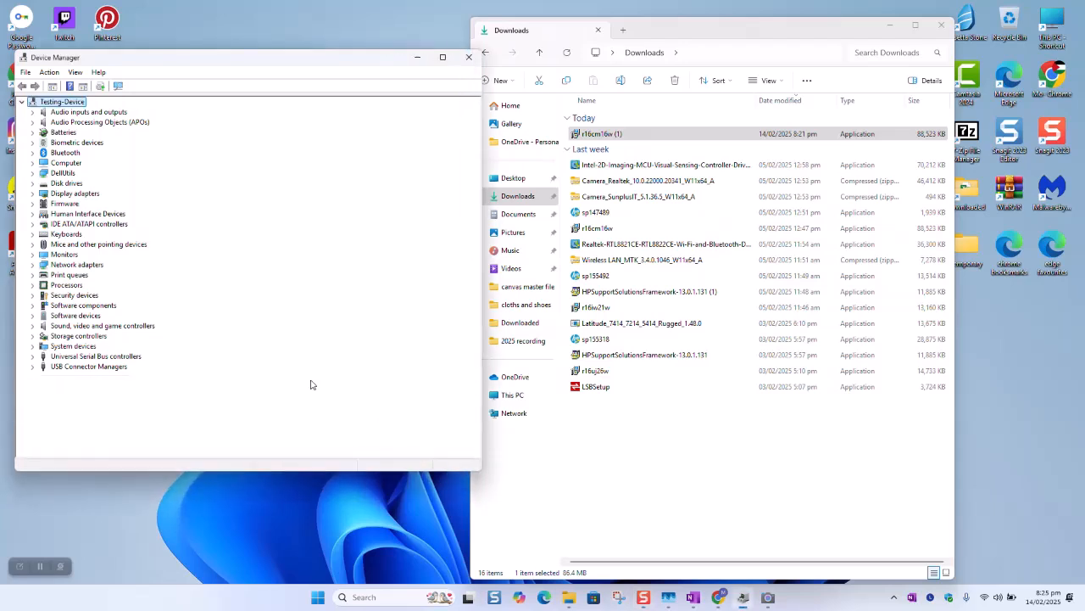
left_click(118, 86)
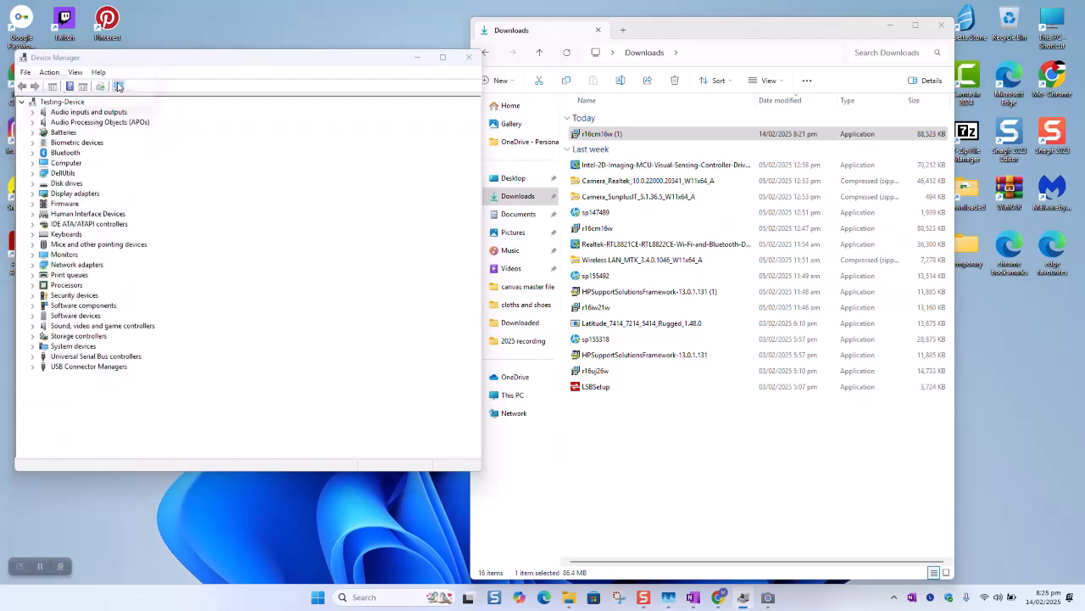
left_click(118, 85)
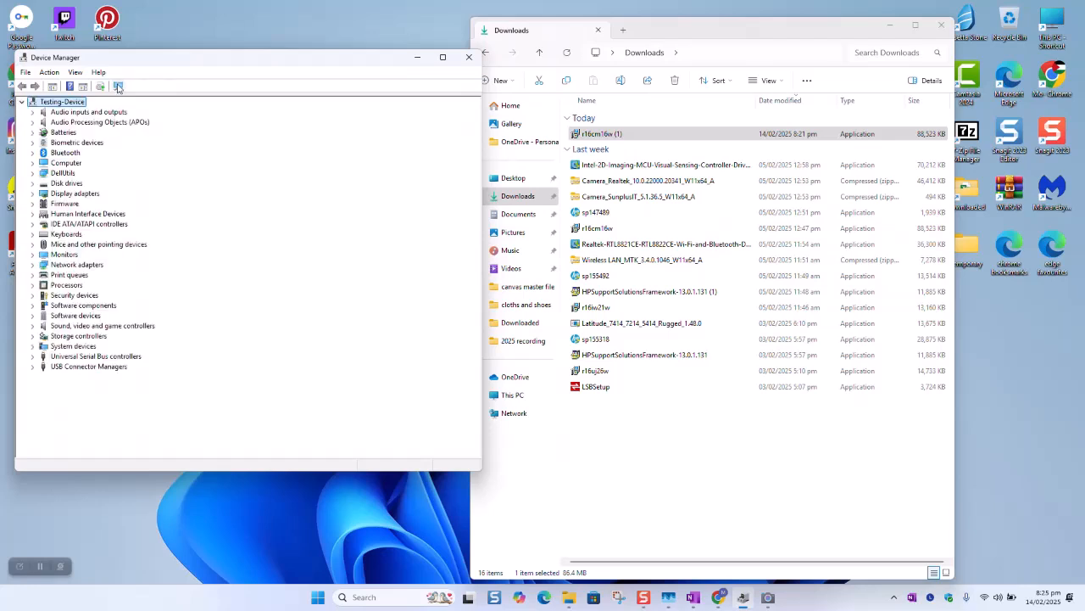
left_click(118, 86)
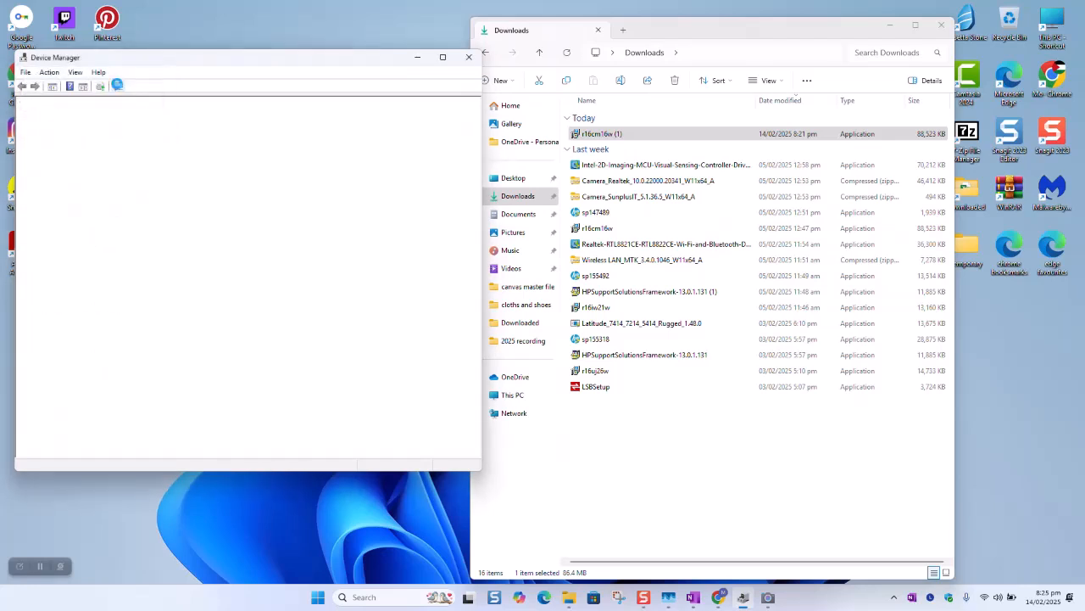
left_click(42, 567)
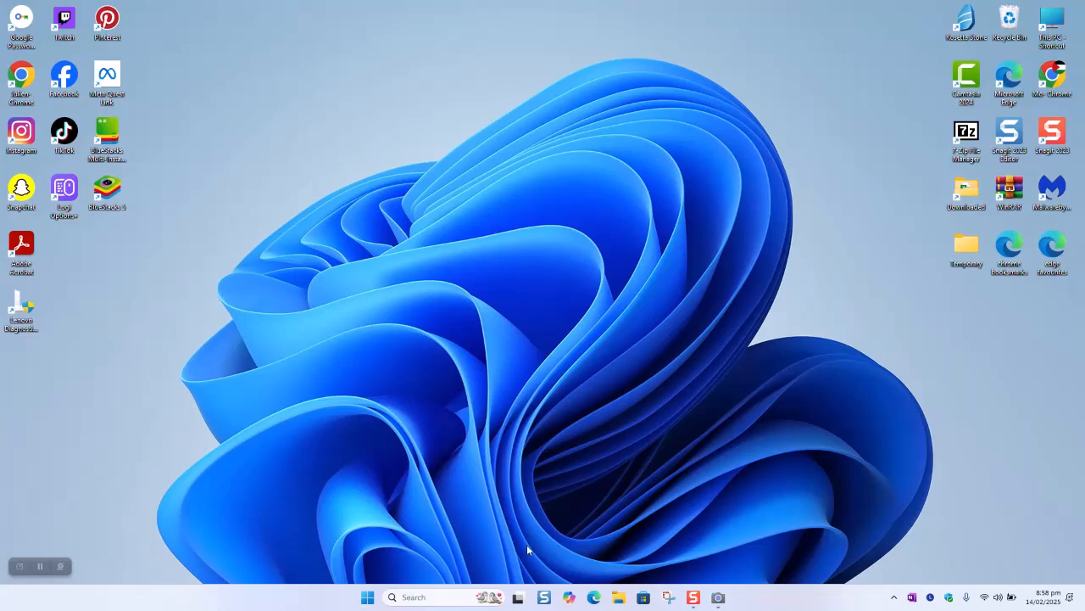
Step: Reopen Device Manager through a Windows search and expand the Cameras category to check for the integrated camera
left_click(419, 597)
type("device")
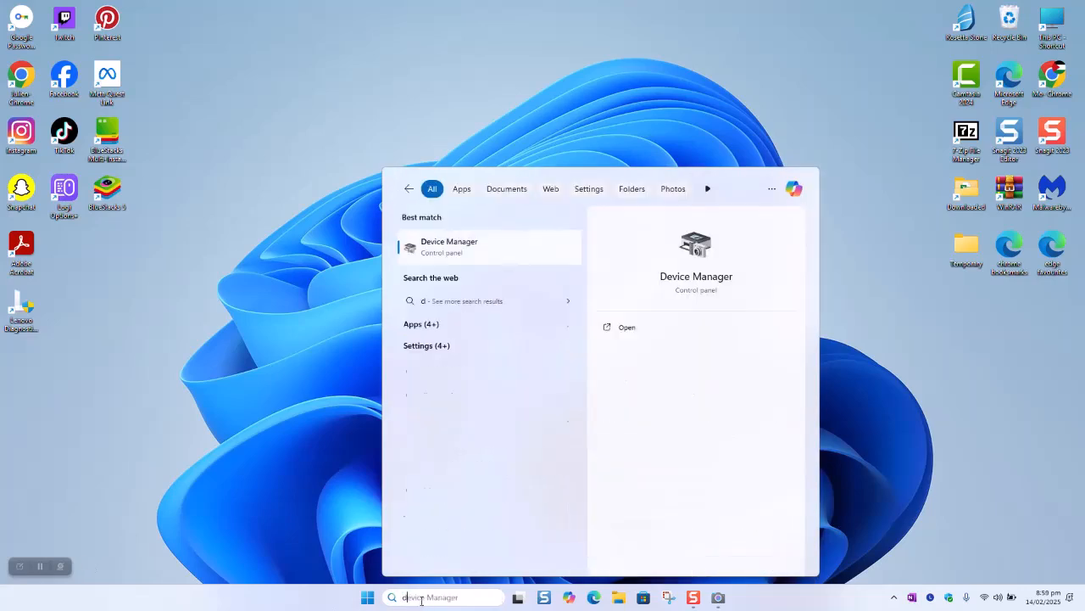
left_click(504, 244)
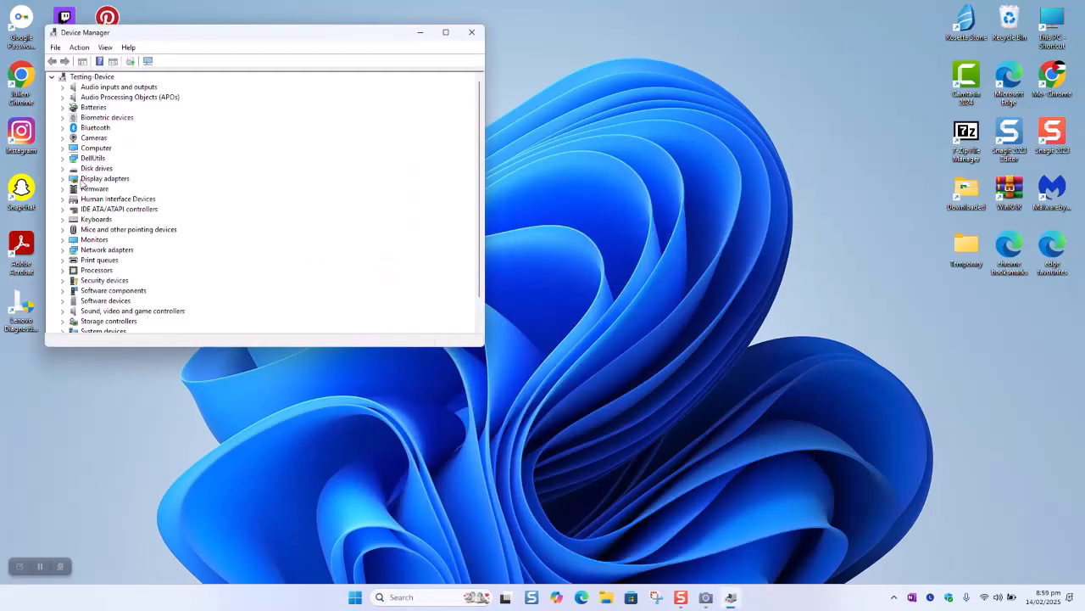
left_click(99, 142)
left_click(67, 140)
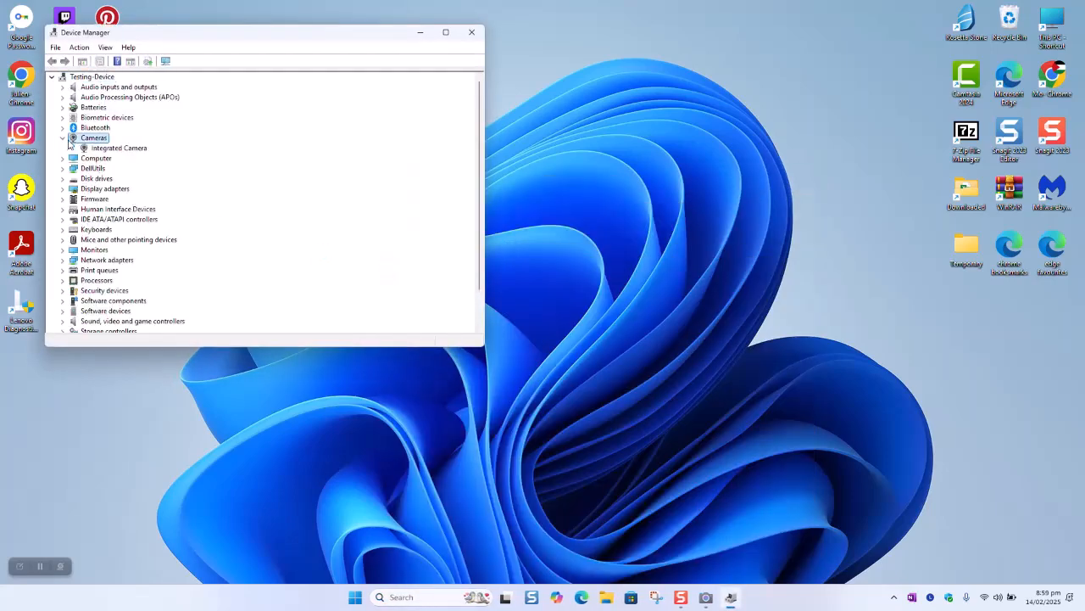
Step: Close Device Manager, test the camera in the Camera app, and close the app
left_click(471, 32)
left_click(436, 597)
type("camera")
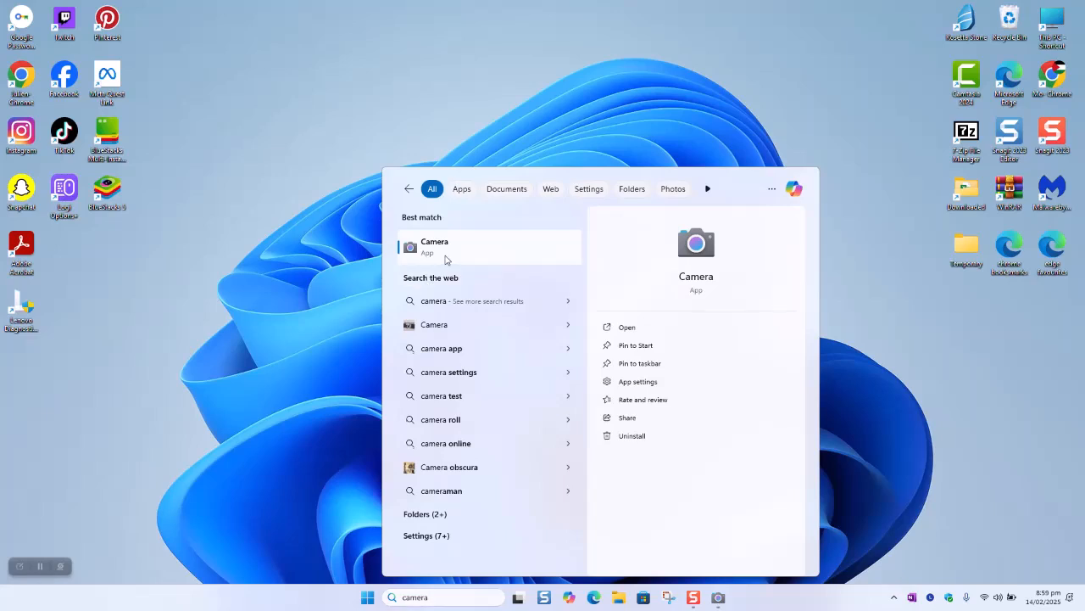
left_click(444, 255)
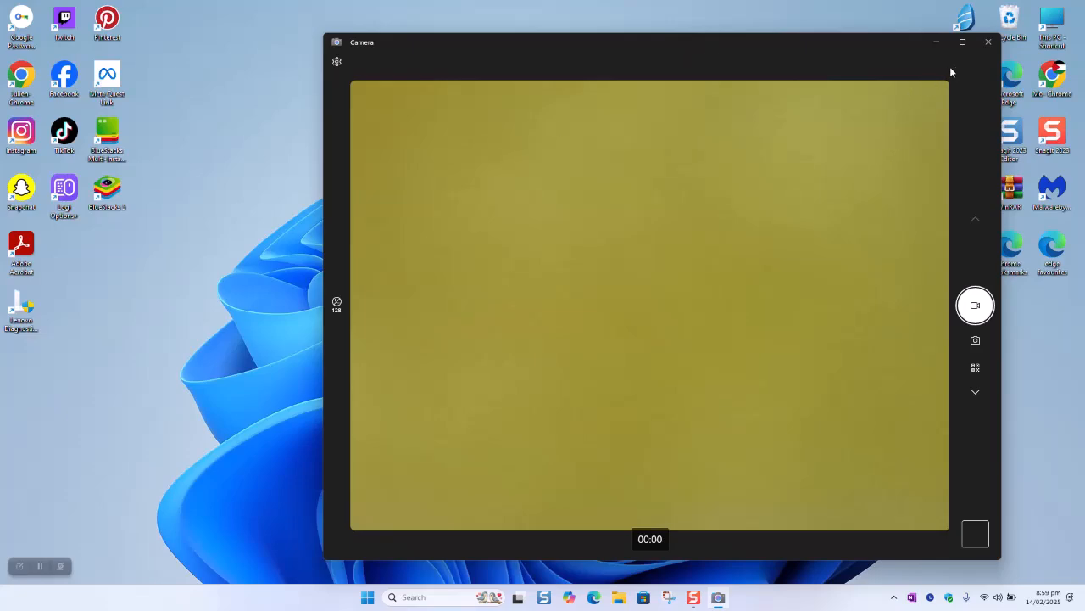
left_click(988, 42)
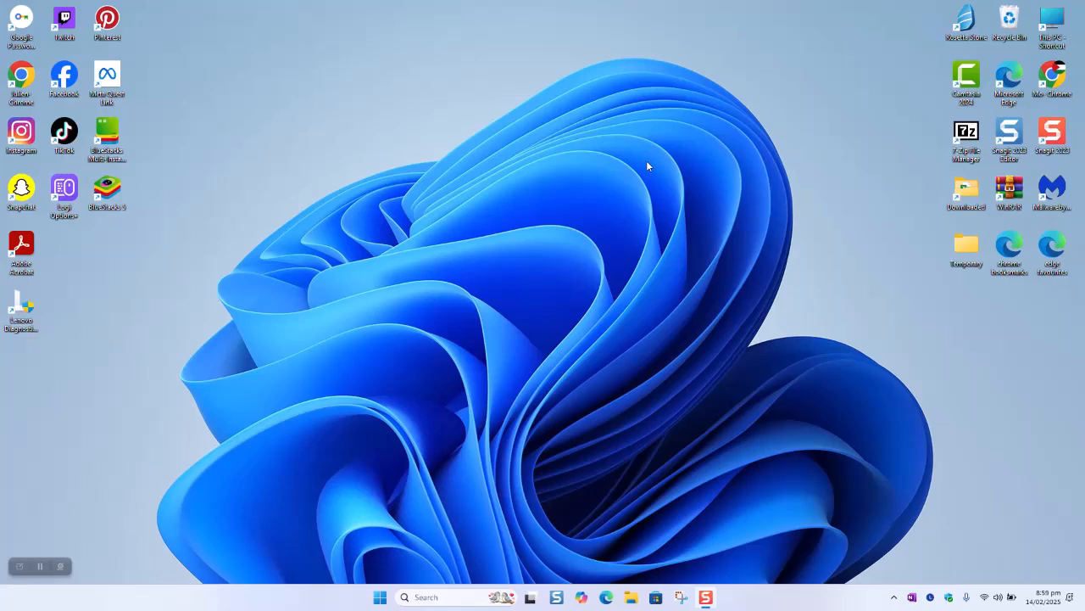